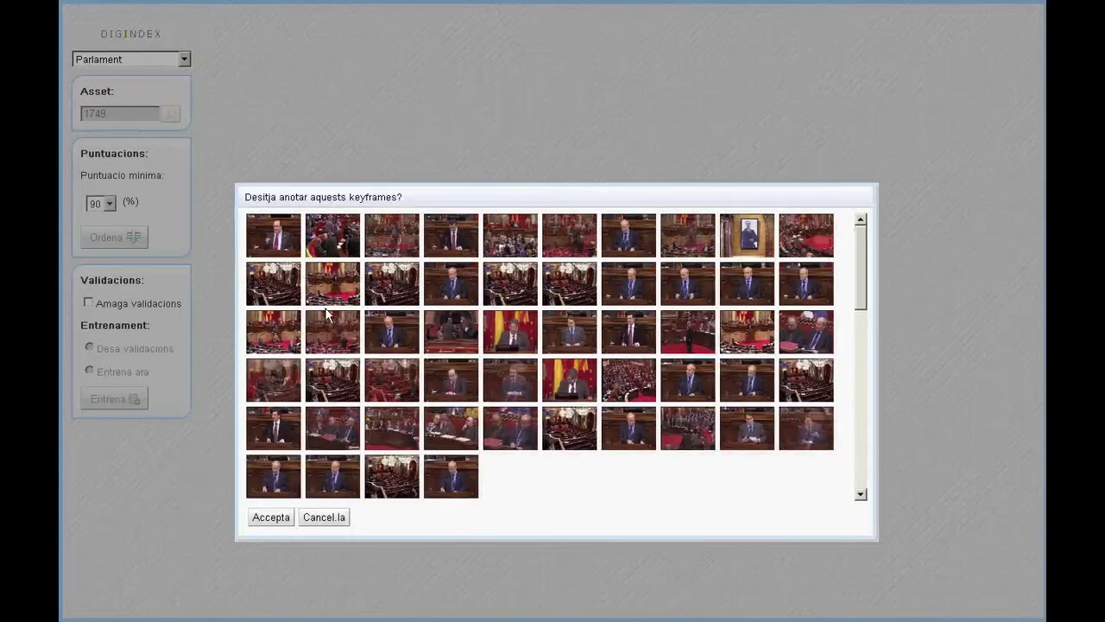
Review the keyframes of asset 1749 and accept them for annotation
scroll(326, 315, "down", 5)
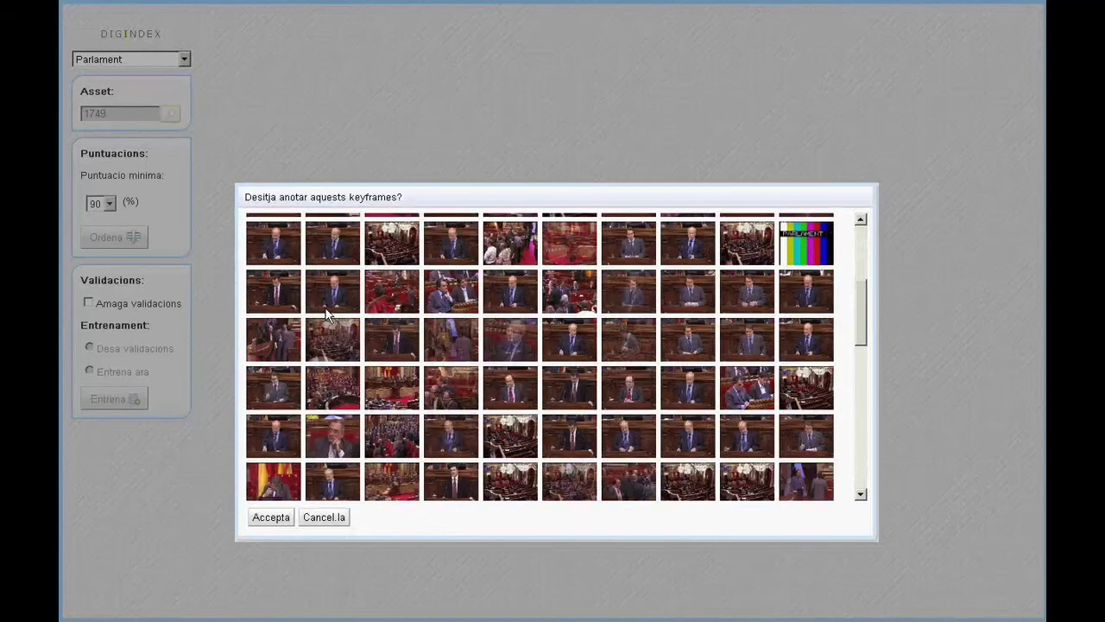
scroll(326, 315, "down", 3)
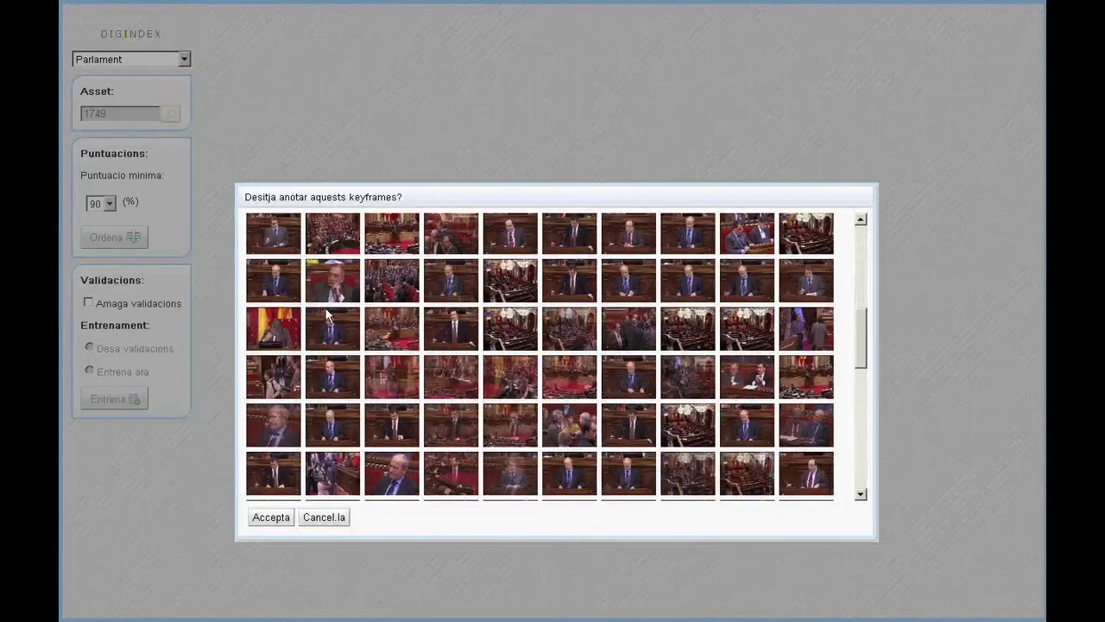
scroll(326, 315, "up", 8)
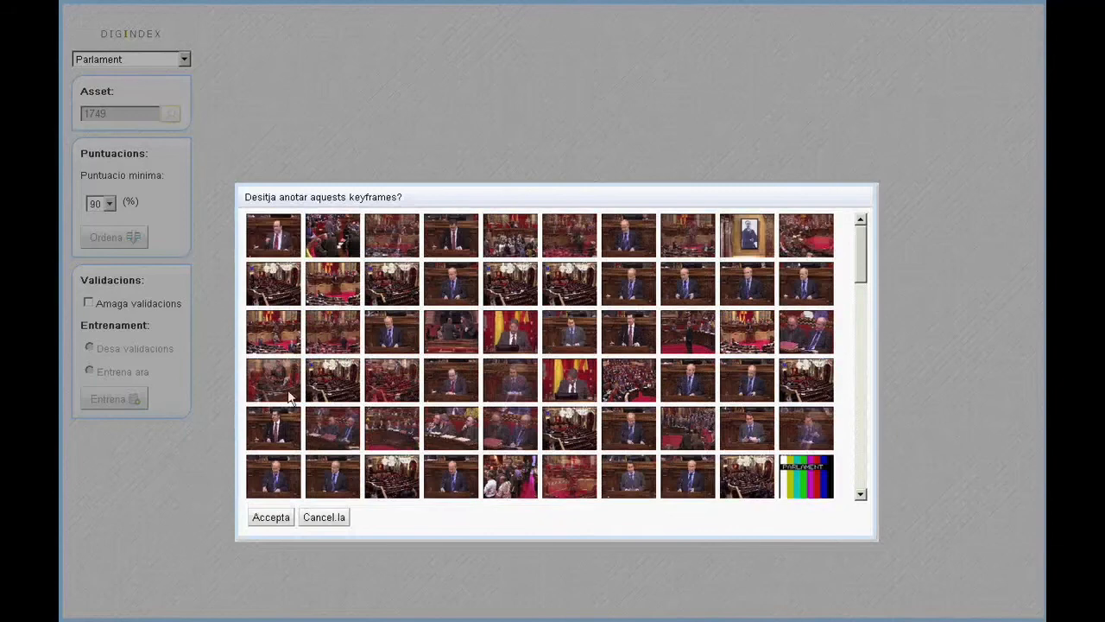
left_click(264, 519)
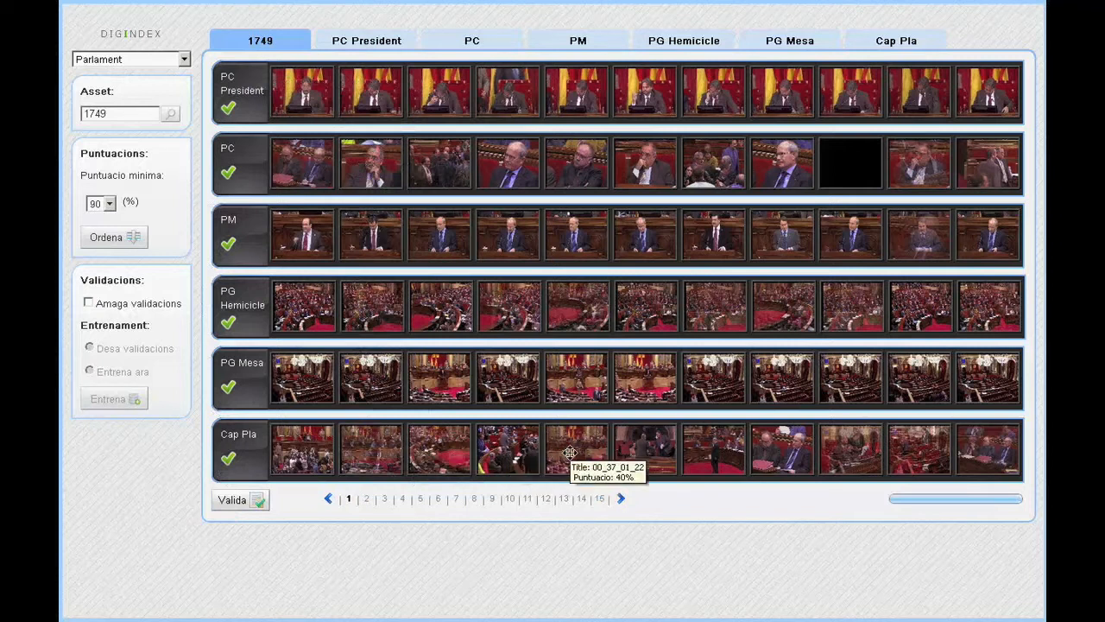
View page 2 of the classified keyframes and set the minimum score to 20%
left_click(366, 499)
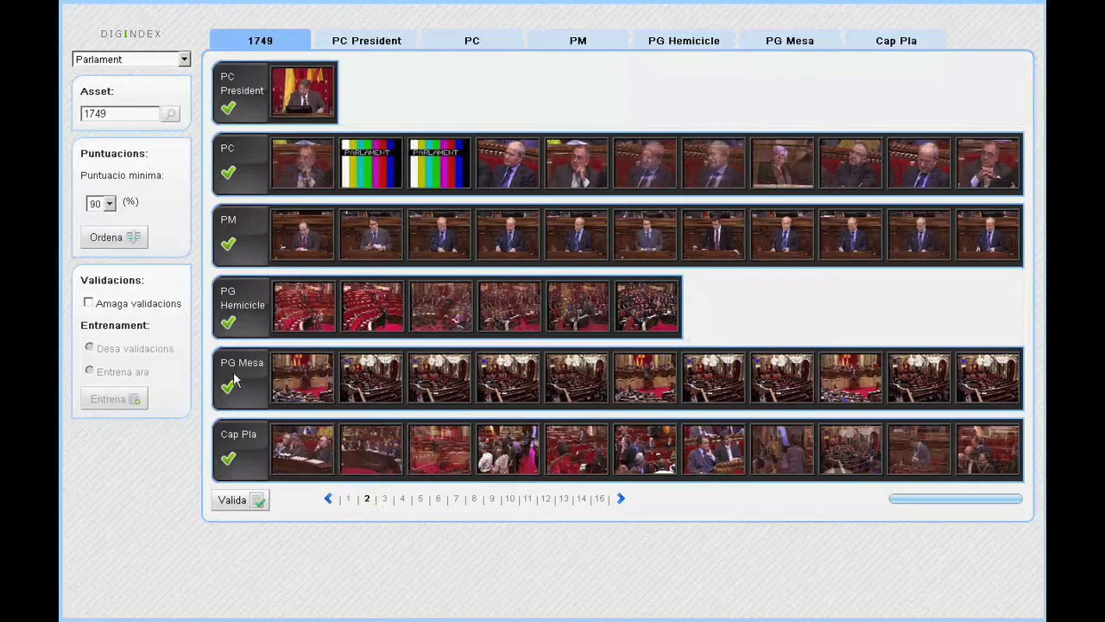
left_click(109, 205)
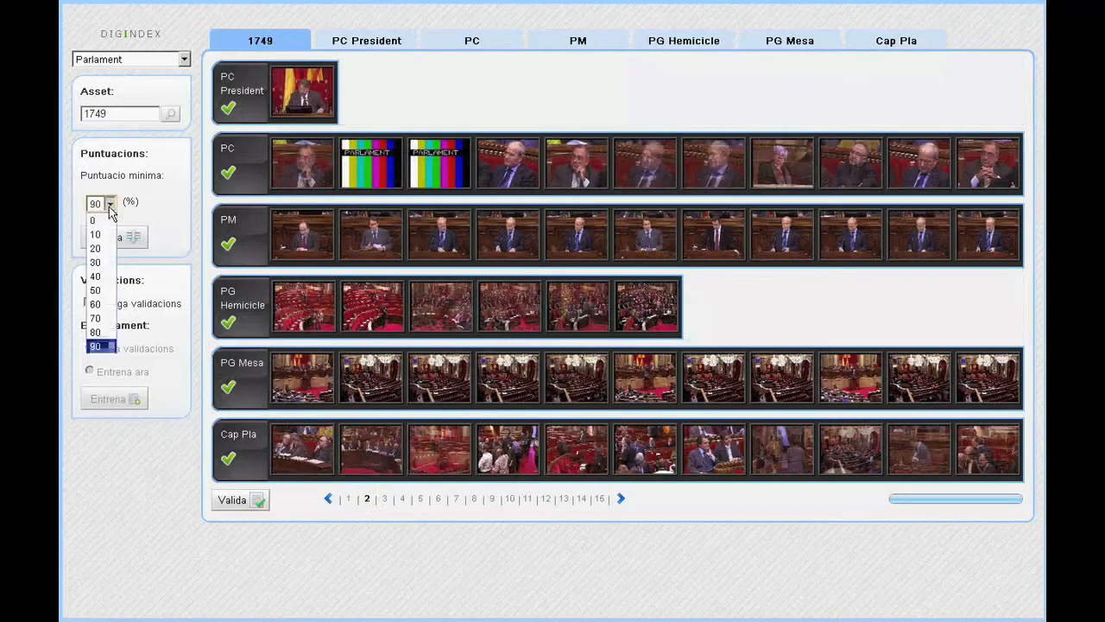
left_click(110, 250)
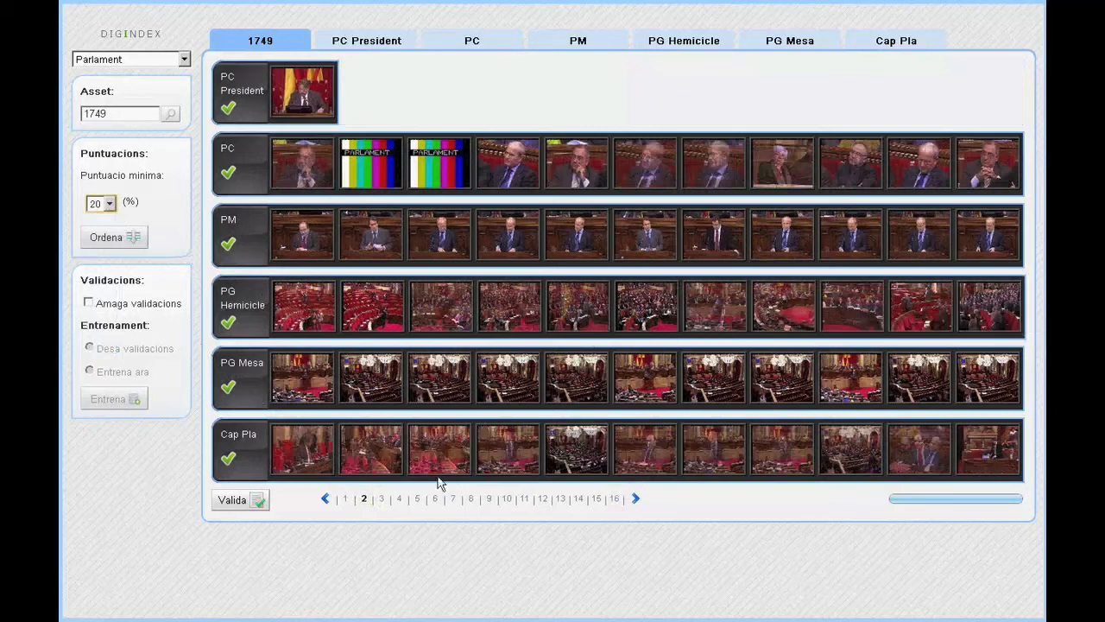
Check pages 3 and 4 of the keyframes, return to page 1 and sort the keyframes by score
left_click(382, 499)
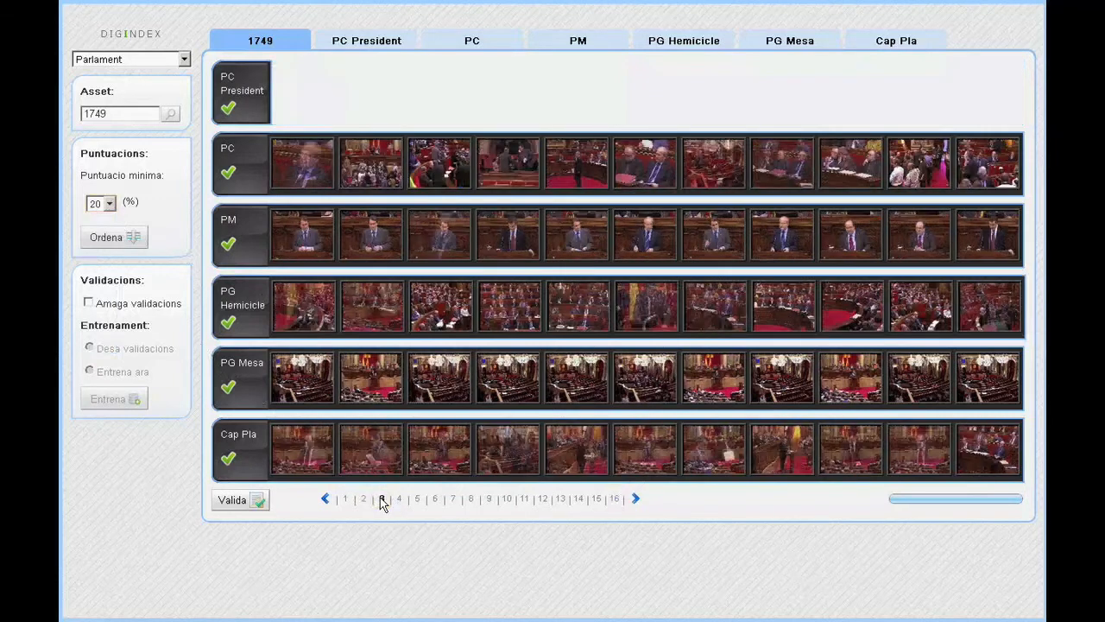
left_click(399, 499)
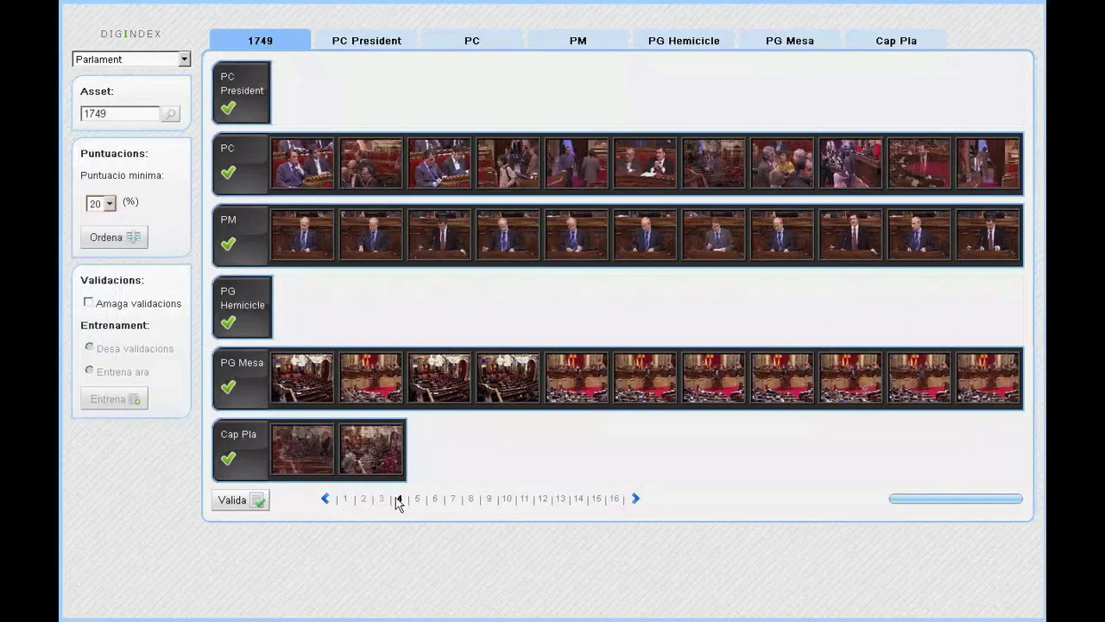
left_click(346, 500)
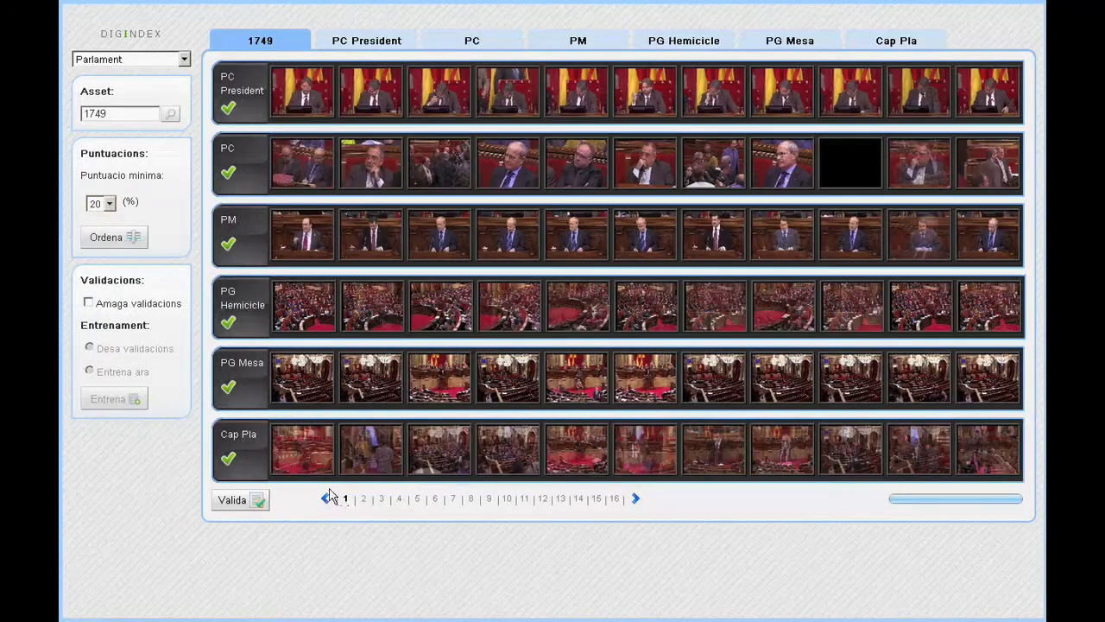
left_click(119, 239)
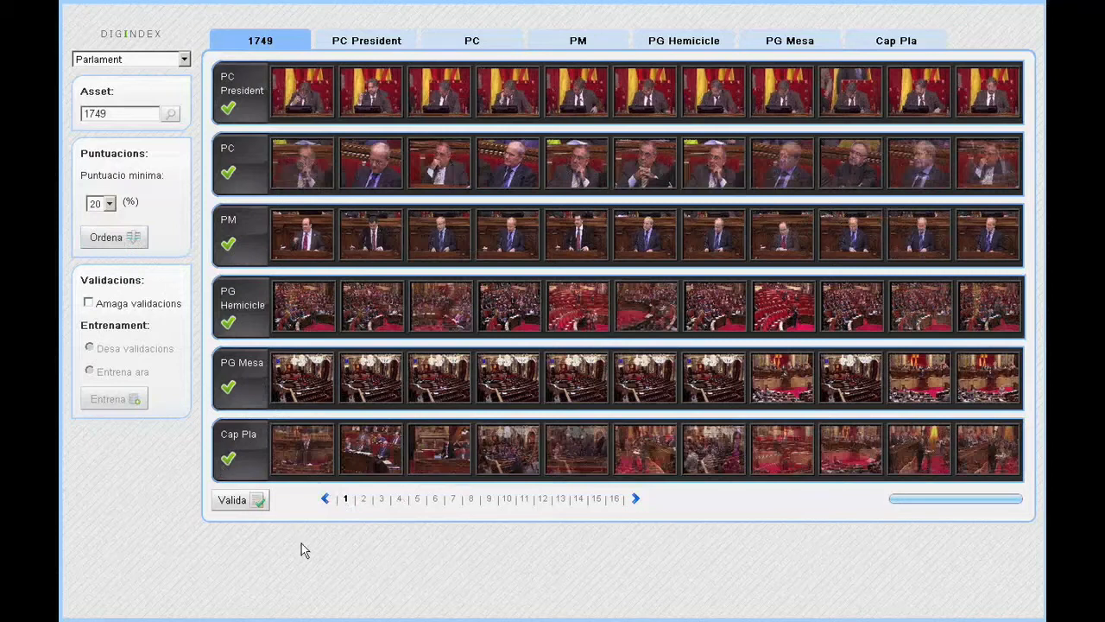
Validate all keyframes on page 1 and preview the grid with the validated ones hidden
left_click(246, 503)
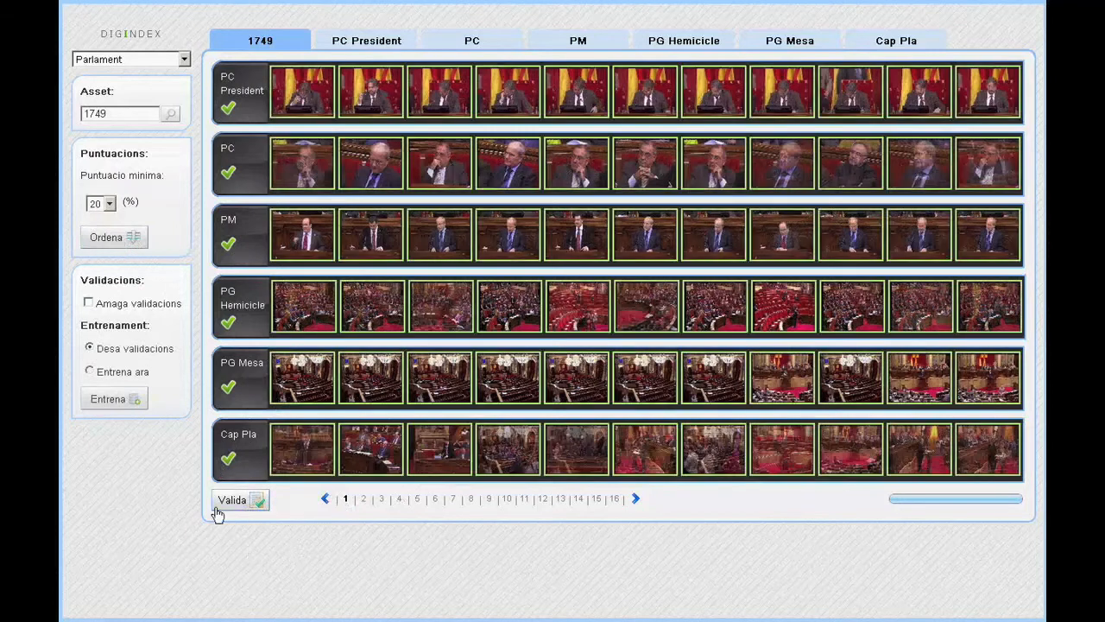
left_click(89, 304)
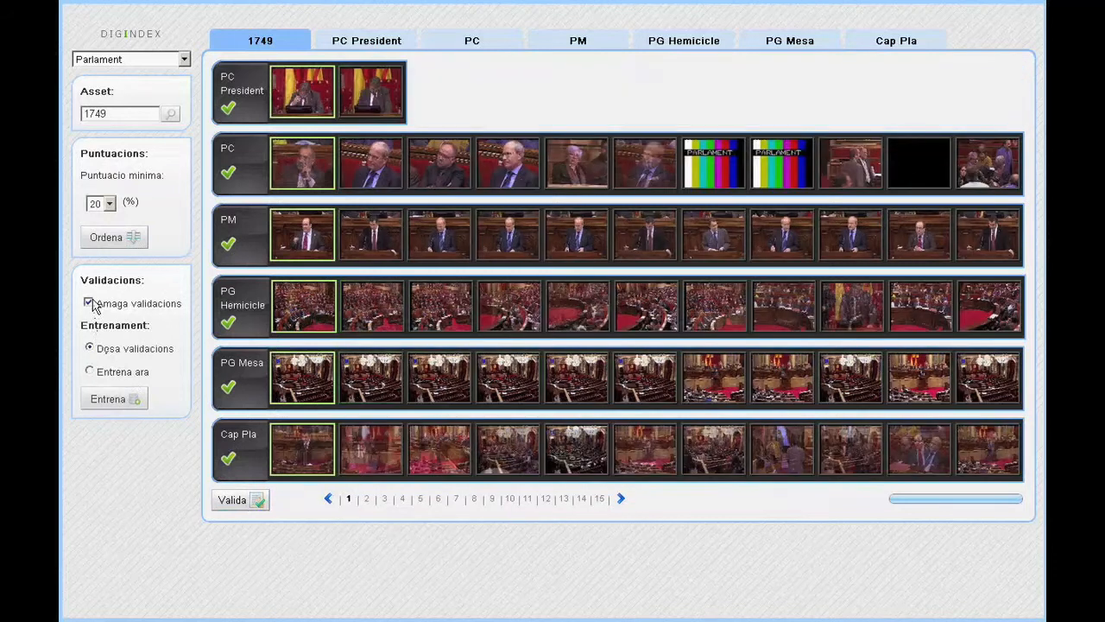
left_click(89, 304)
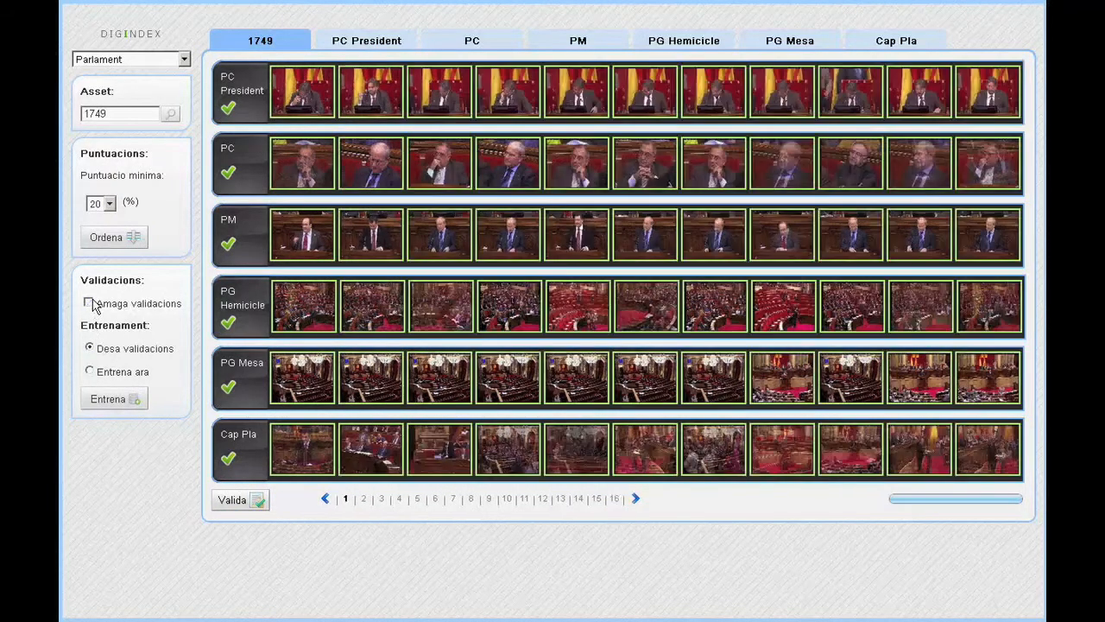
On page 2, move the two colour-bar frames, the black frame, the crowd shot and the standing man from PC to Cap Pla
left_click(364, 499)
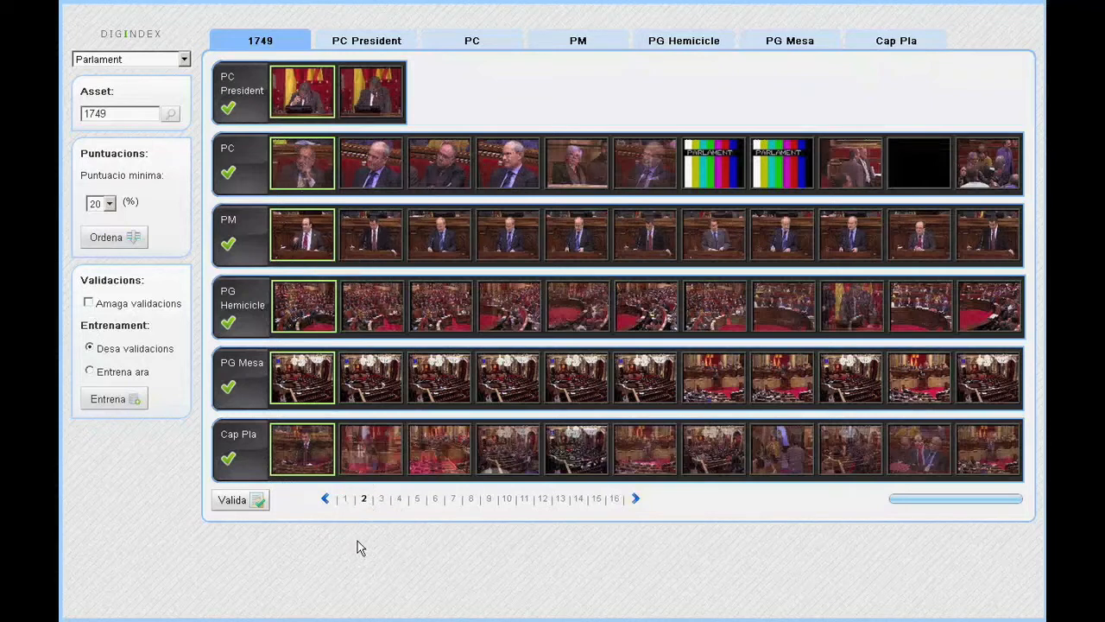
left_click(698, 167)
left_click(773, 158)
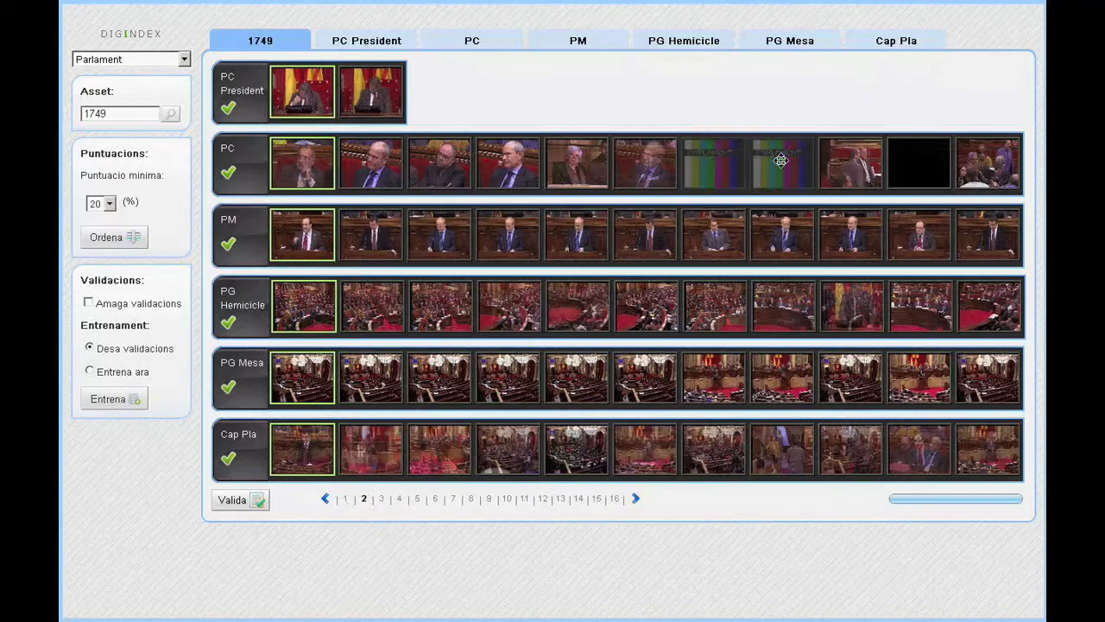
left_click(922, 167)
left_click(974, 167)
left_click(874, 163)
left_click_drag(817, 205, 635, 461)
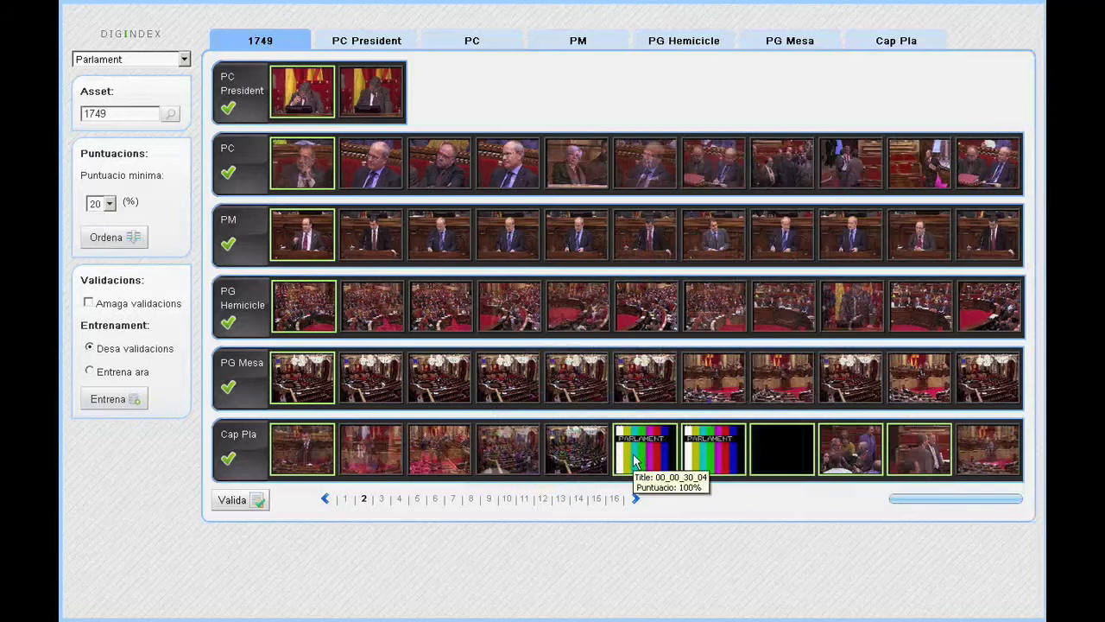
Move two keyframes showing wide views of the chamber from the Cap Pla row to PG Mesa
left_click_drag(584, 451, 614, 380)
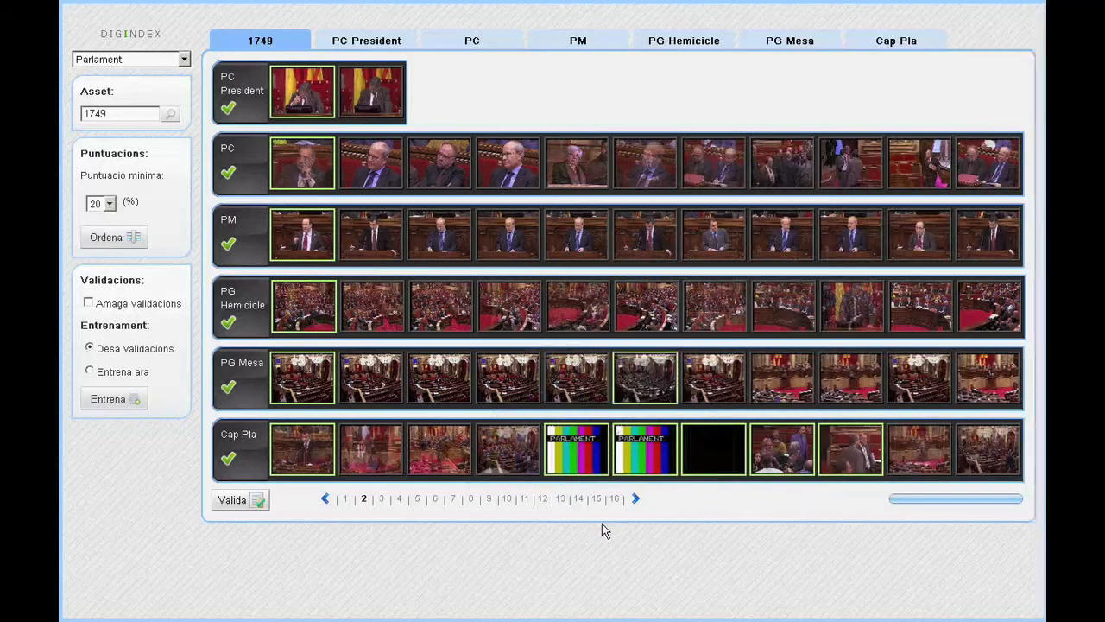
left_click(972, 444)
left_click_drag(972, 443, 917, 377)
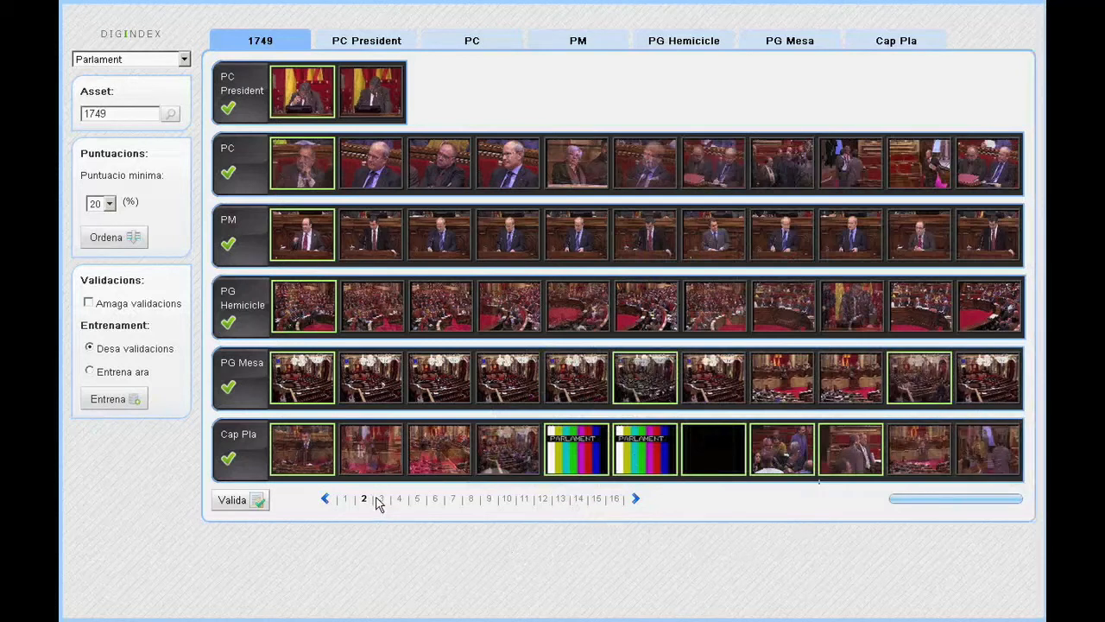
Move the keyframes of standing people and the group shot from PC to Cap Pla, and validate all of page 2
left_click(777, 167)
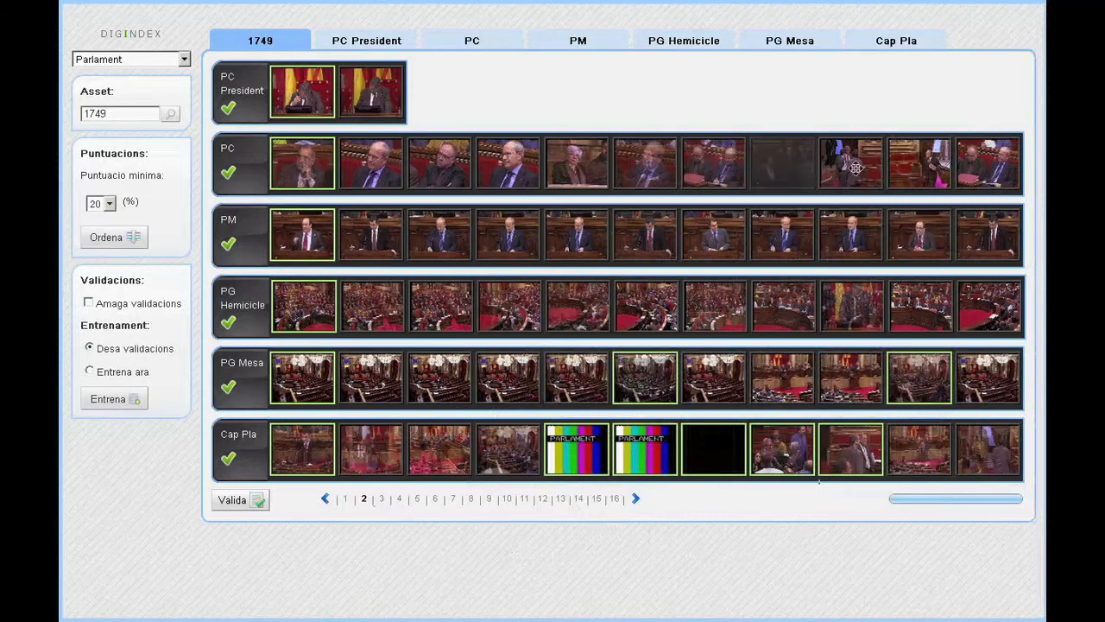
left_click(856, 168)
left_click(925, 168)
left_click_drag(904, 170, 492, 451)
left_click_drag(851, 168, 634, 447)
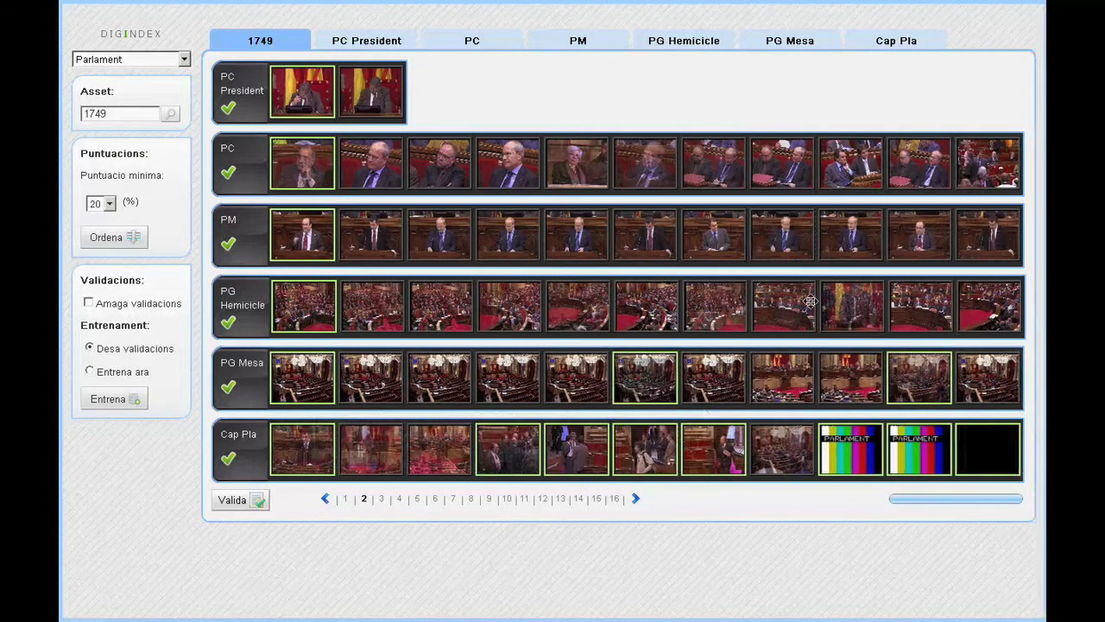
left_click_drag(967, 176, 436, 456)
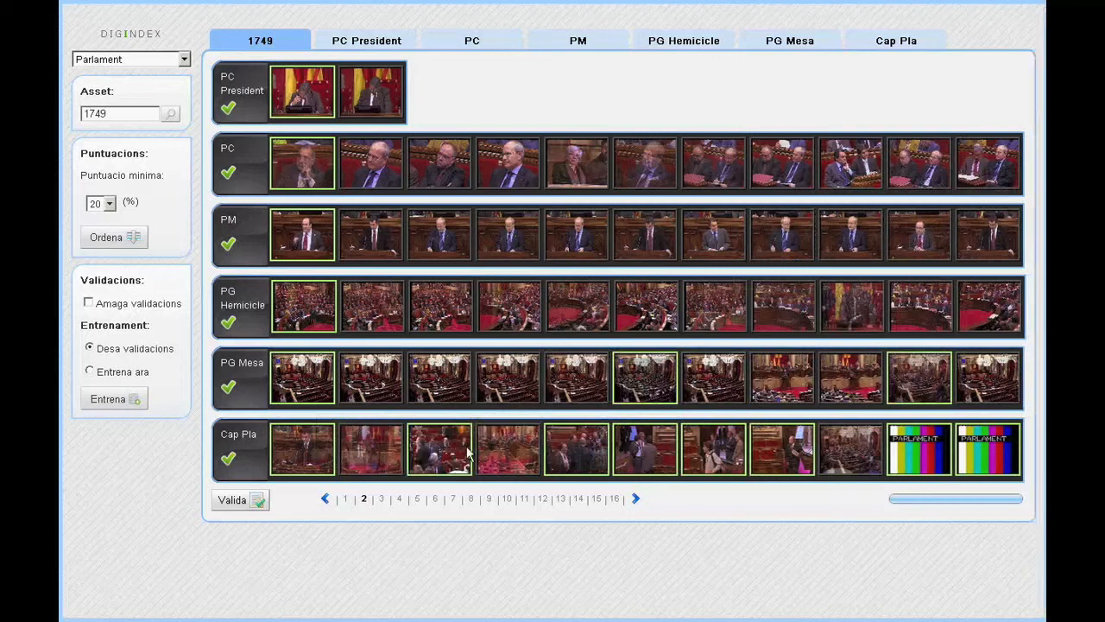
left_click(251, 509)
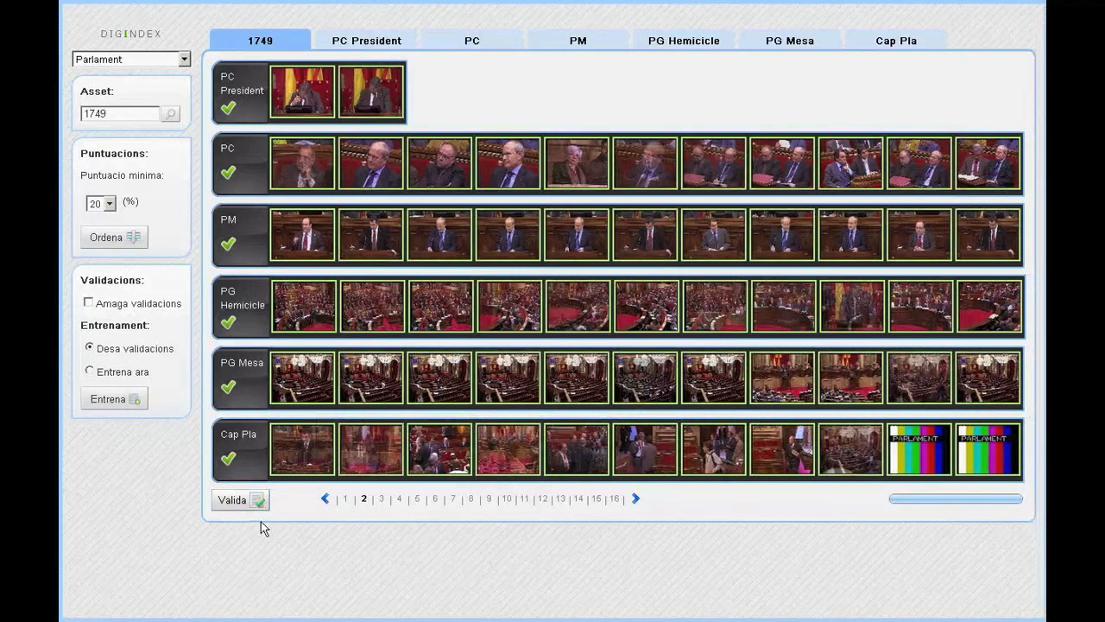
On page 3, validate the whole PM, PG Hemicicle and PG Mesa rows
left_click(380, 499)
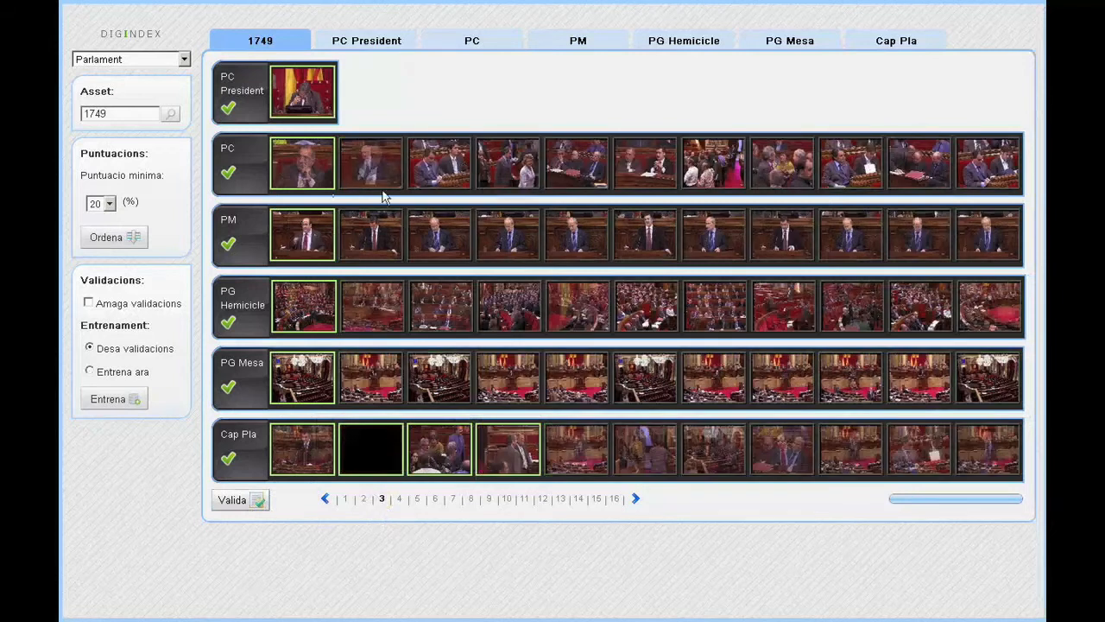
left_click(228, 245)
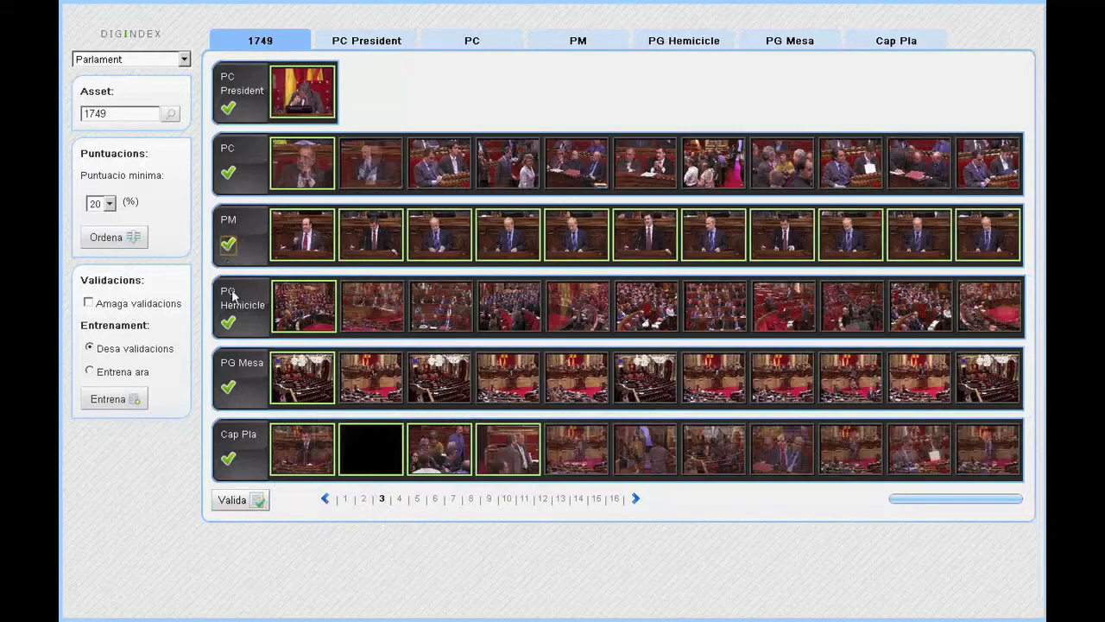
left_click(228, 324)
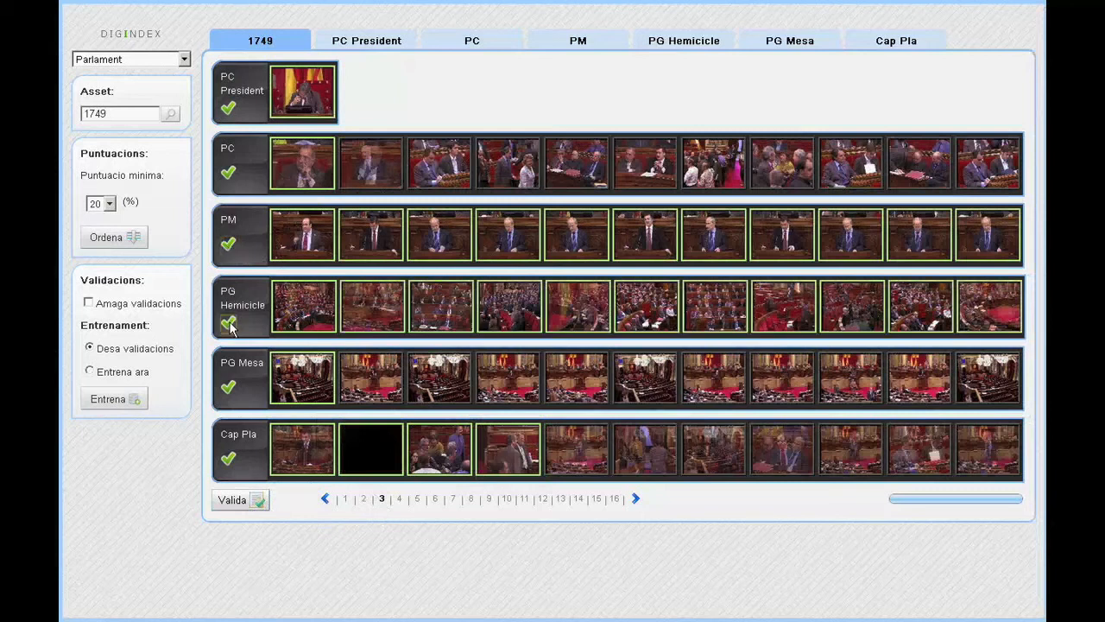
left_click(230, 389)
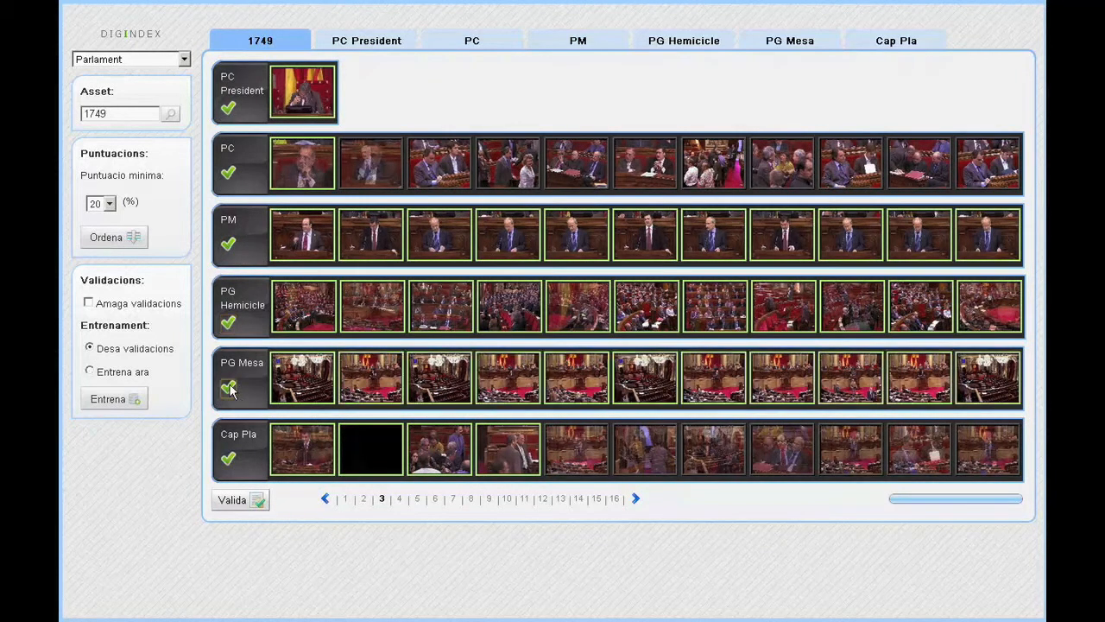
On page 4, validate the whole PG Hemicicle, PM and PG Mesa rows
left_click(396, 498)
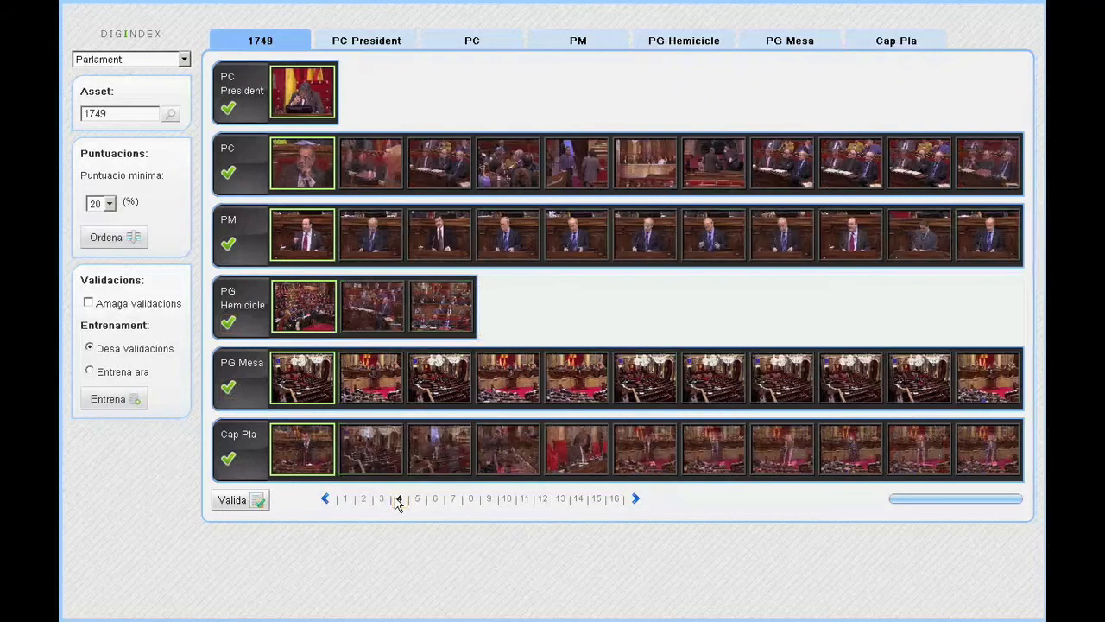
left_click(229, 326)
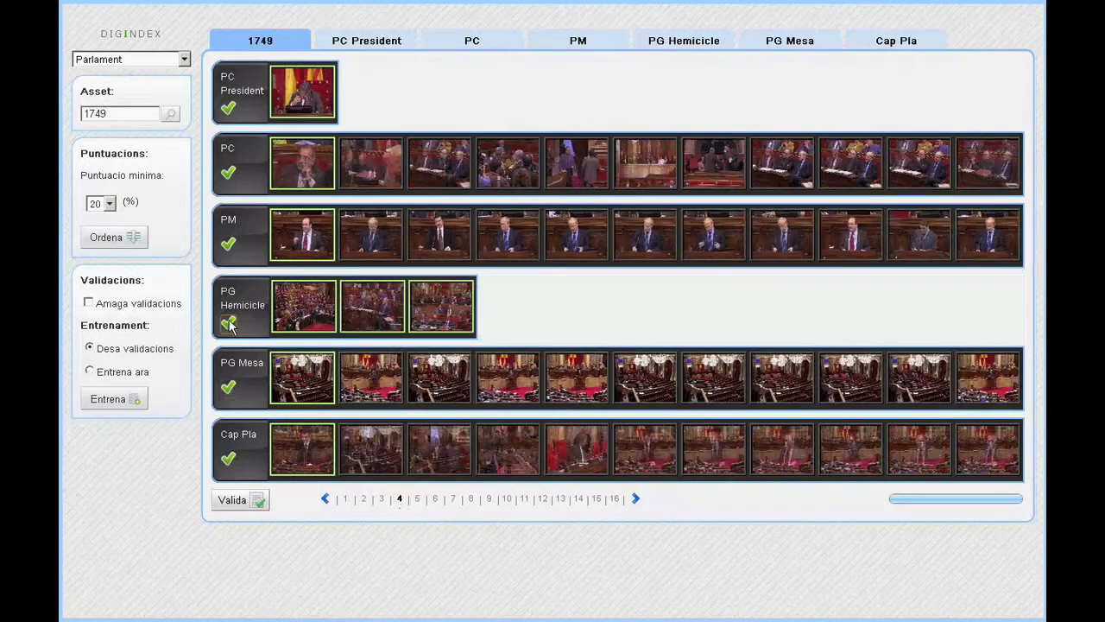
left_click(229, 245)
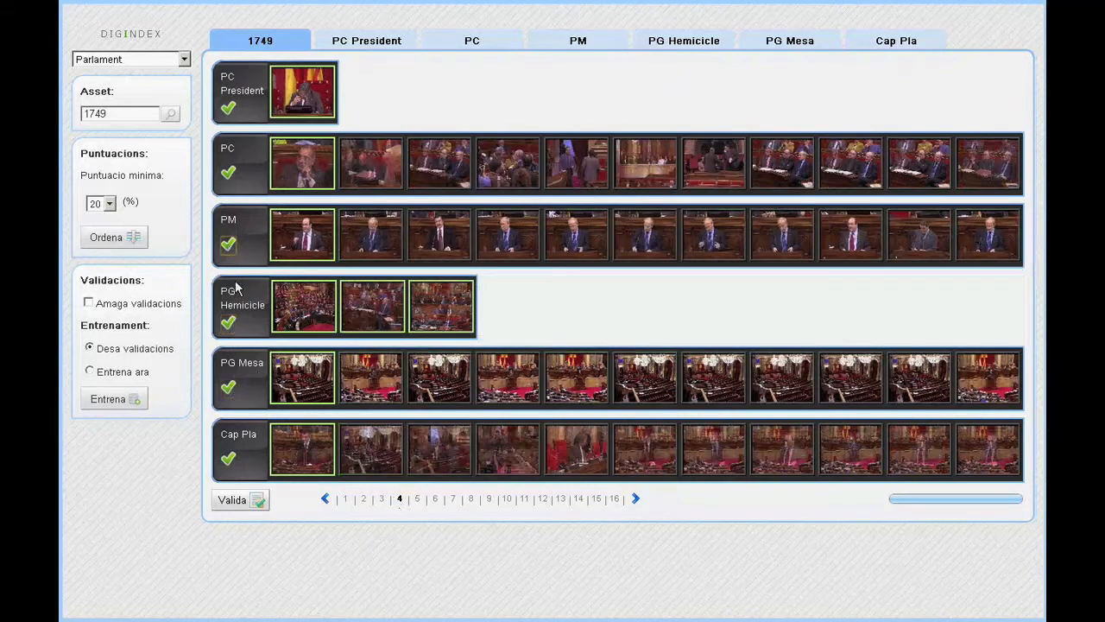
left_click(227, 390)
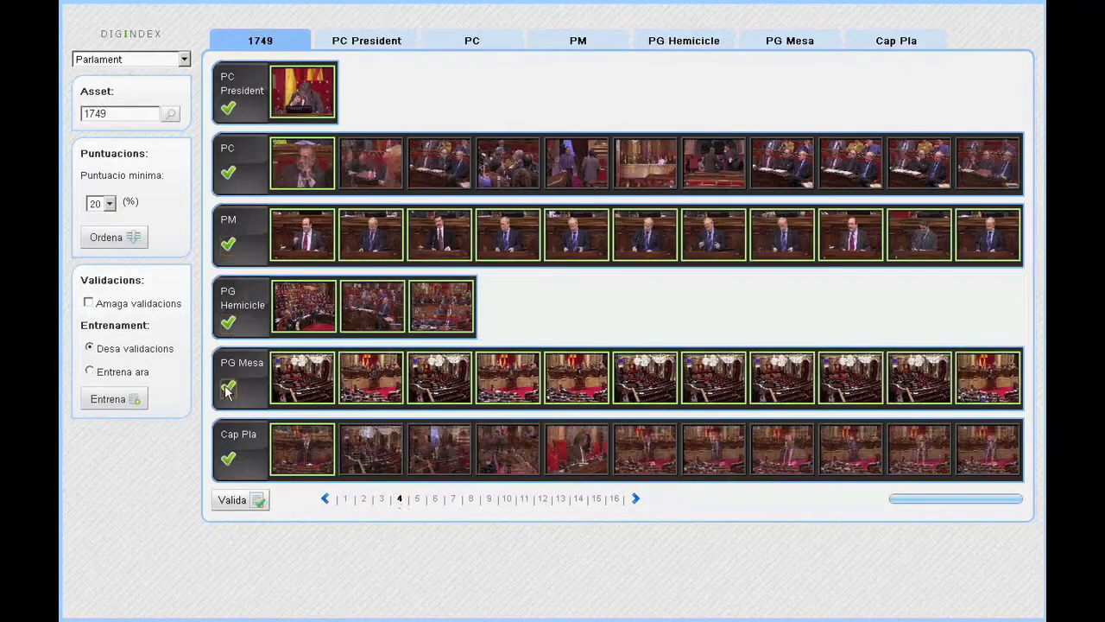
On page 5, validate the whole PM and PG Mesa rows
left_click(417, 498)
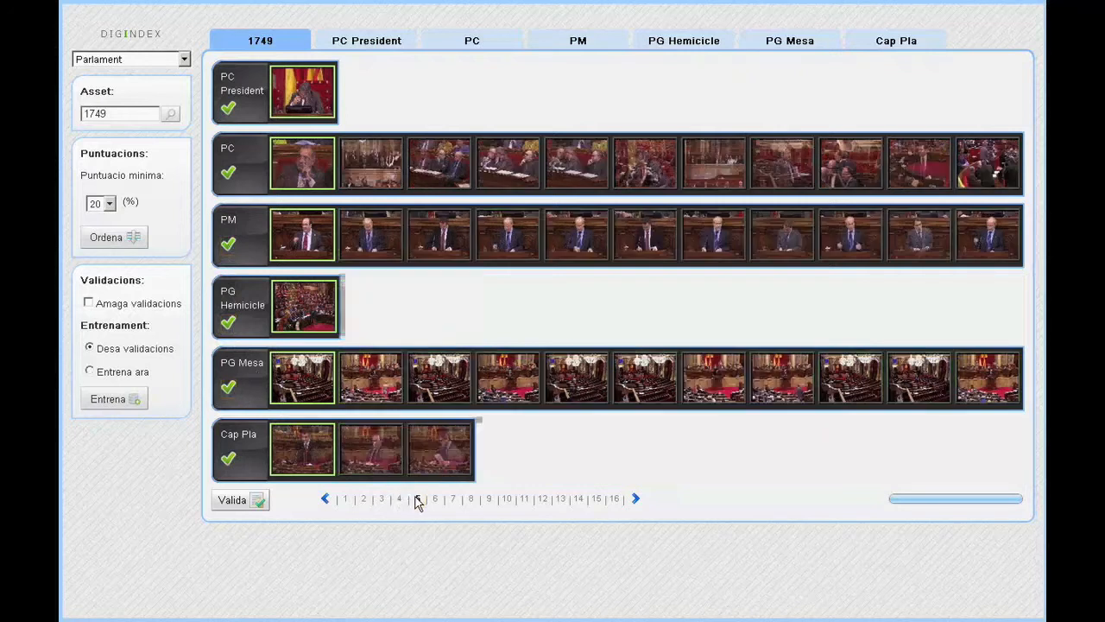
left_click(229, 245)
left_click(228, 387)
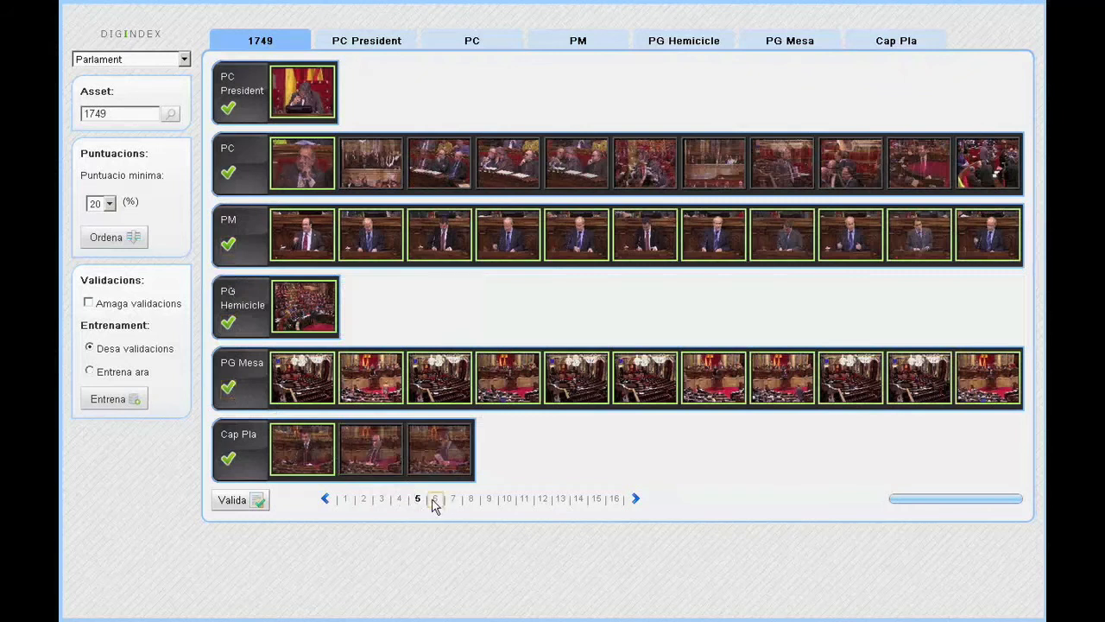
On page 6, validate the whole PM and PG Mesa rows
left_click(435, 499)
left_click(227, 246)
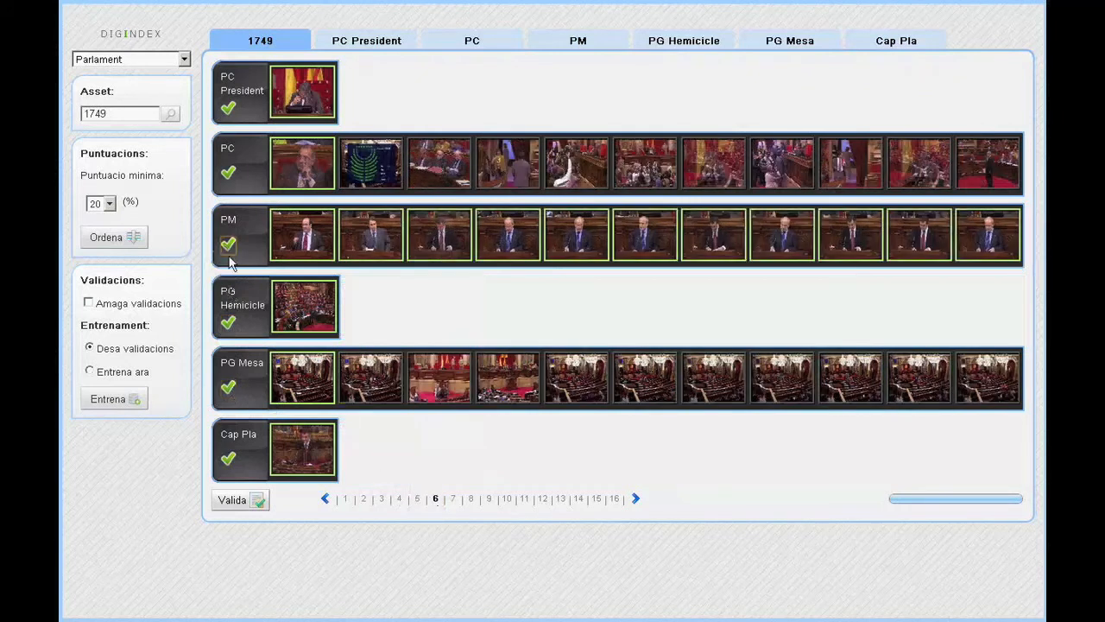
left_click(227, 387)
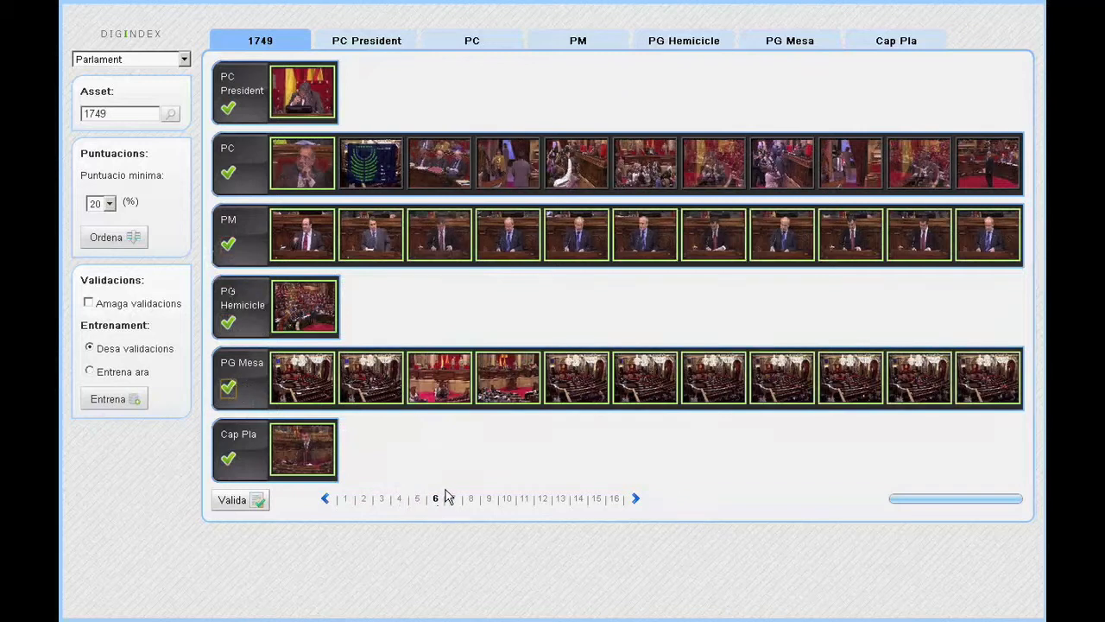
On page 7, validate the whole PM and PG Mesa rows
left_click(454, 499)
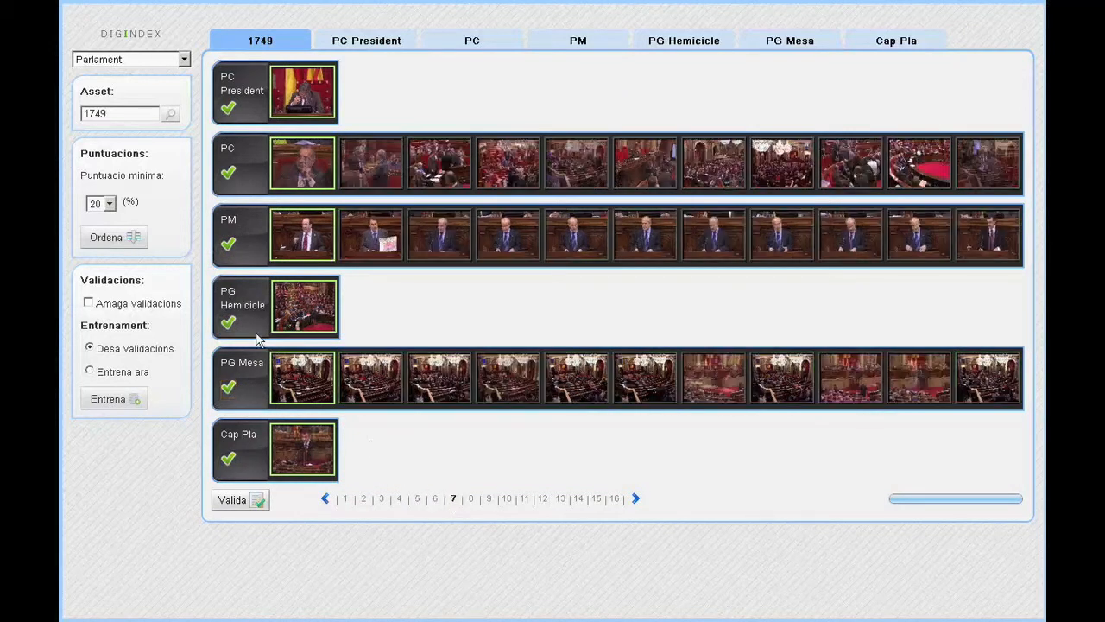
left_click(229, 246)
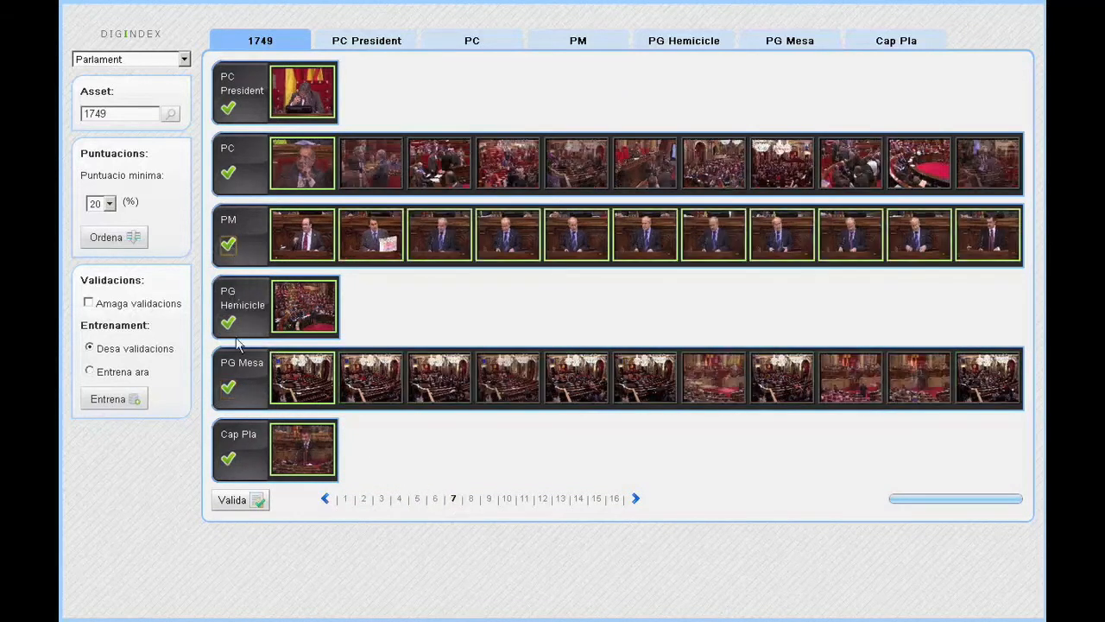
left_click(228, 389)
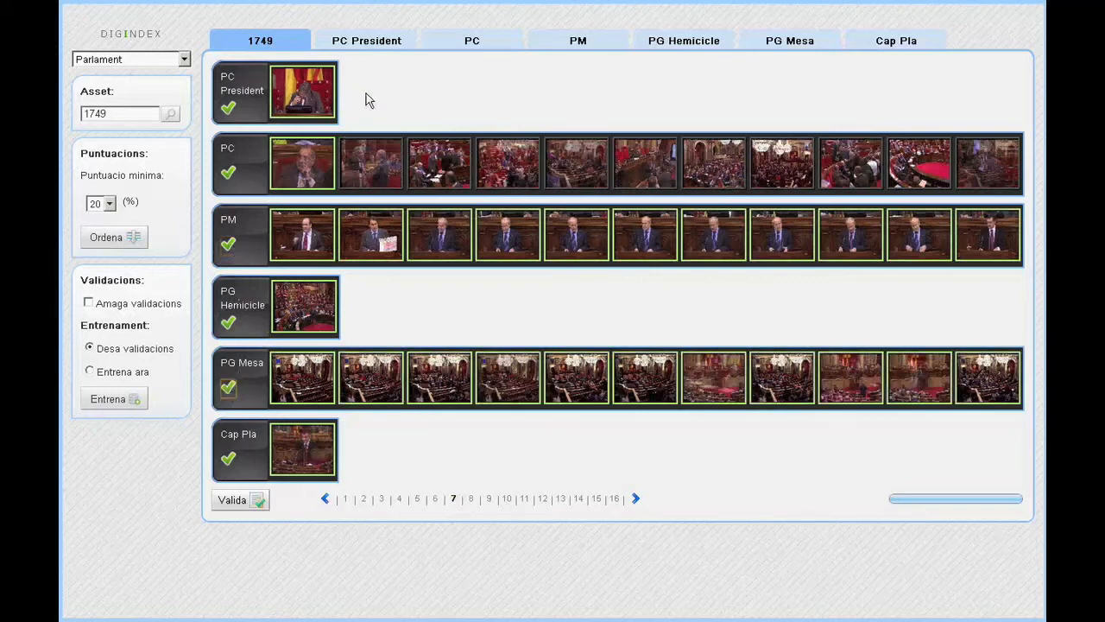
Return to page 1, hide the validated keyframes to view the remaining ones, and show the validated keyframes again
left_click(346, 499)
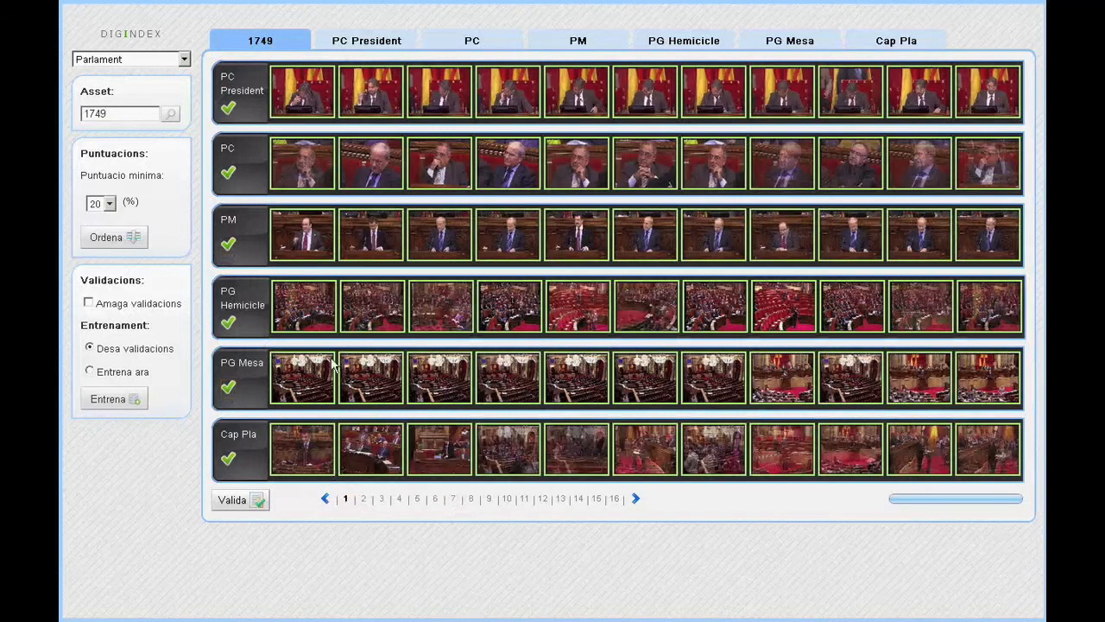
left_click(89, 303)
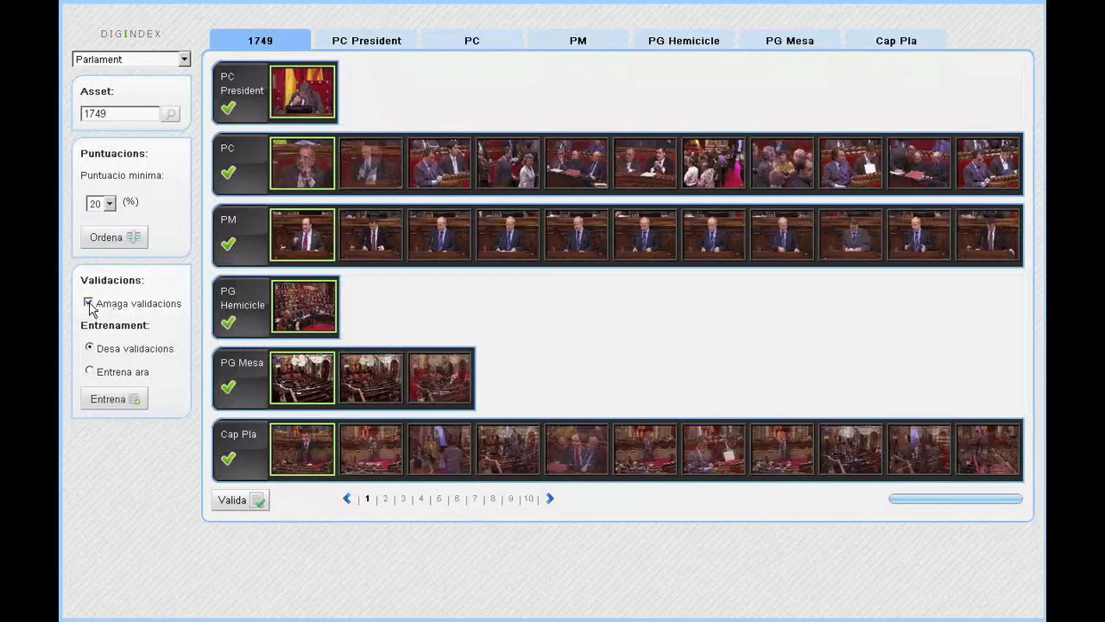
left_click(89, 303)
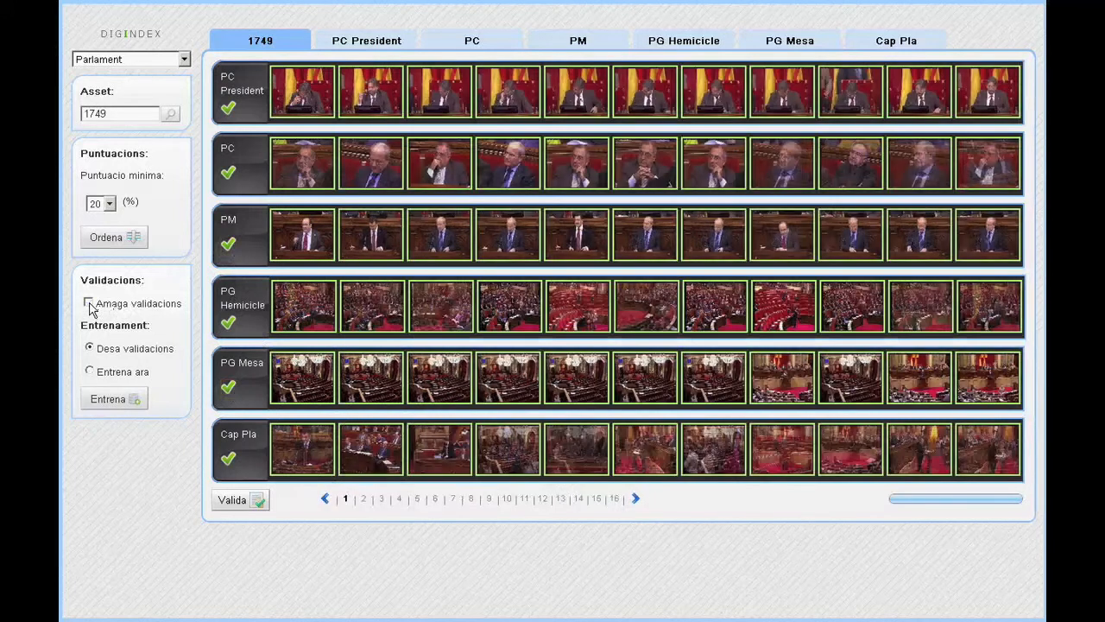
In the PC President category, mark the second keyframe of the first row and the second keyframe of the second row
left_click(349, 43)
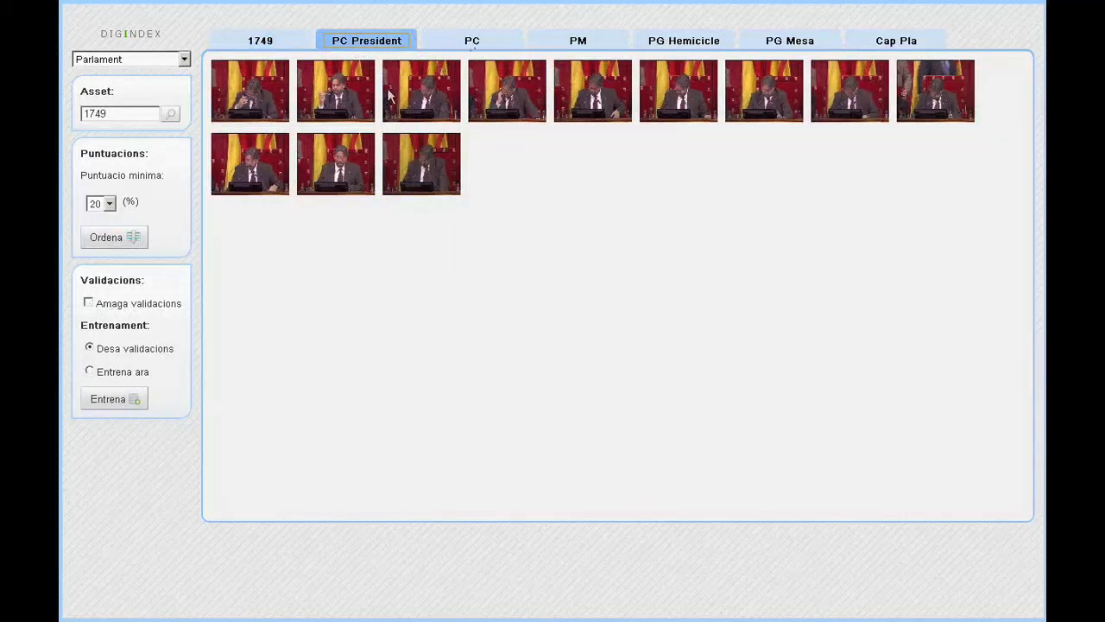
left_click(357, 100)
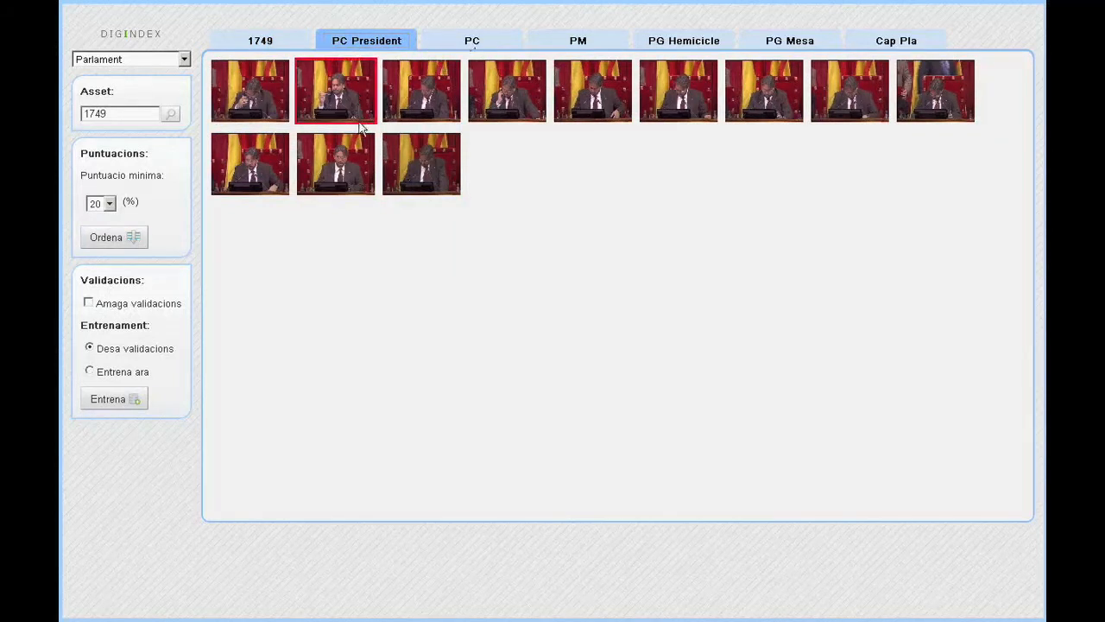
left_click(358, 170)
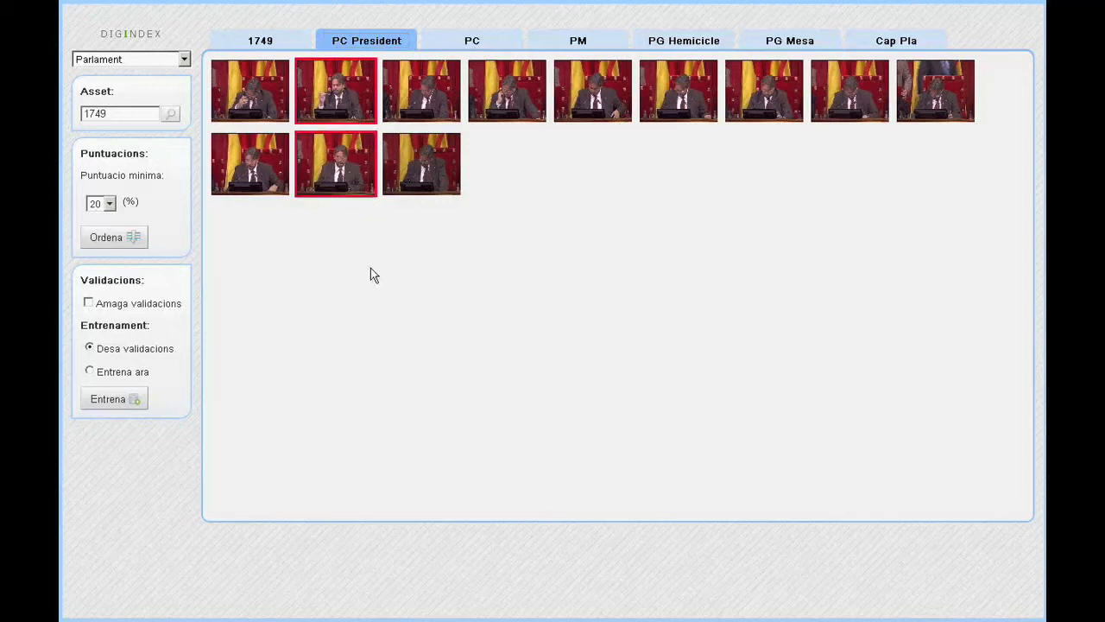
In the PC category, mark the second keyframe of the first row and the third, fourth and sixth keyframes of the second row
left_click(442, 41)
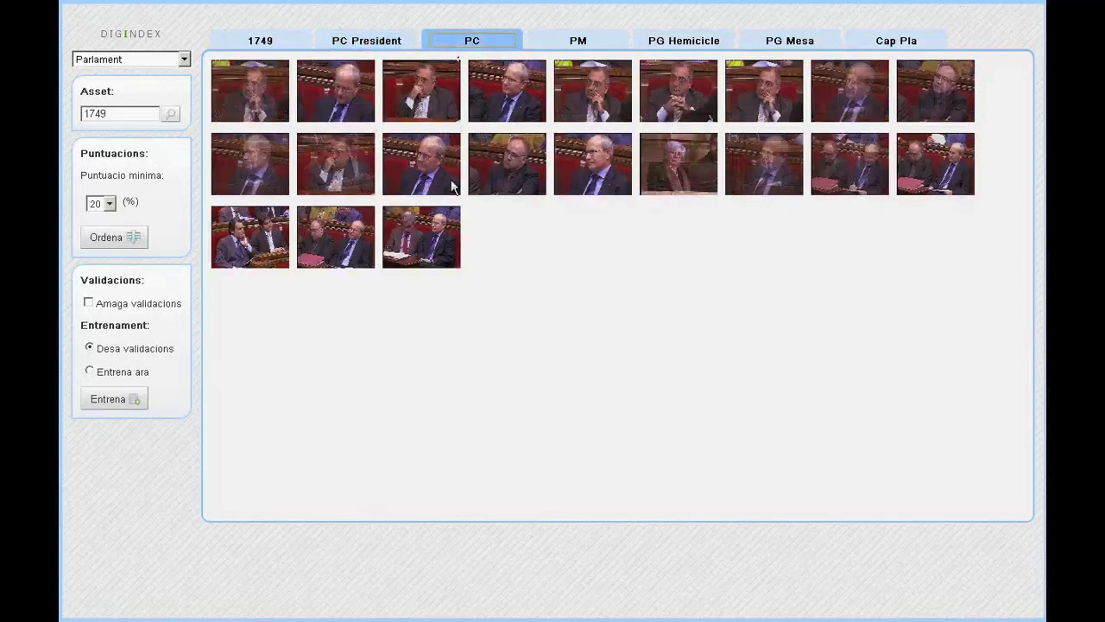
left_click(358, 118)
left_click(447, 178)
left_click(518, 177)
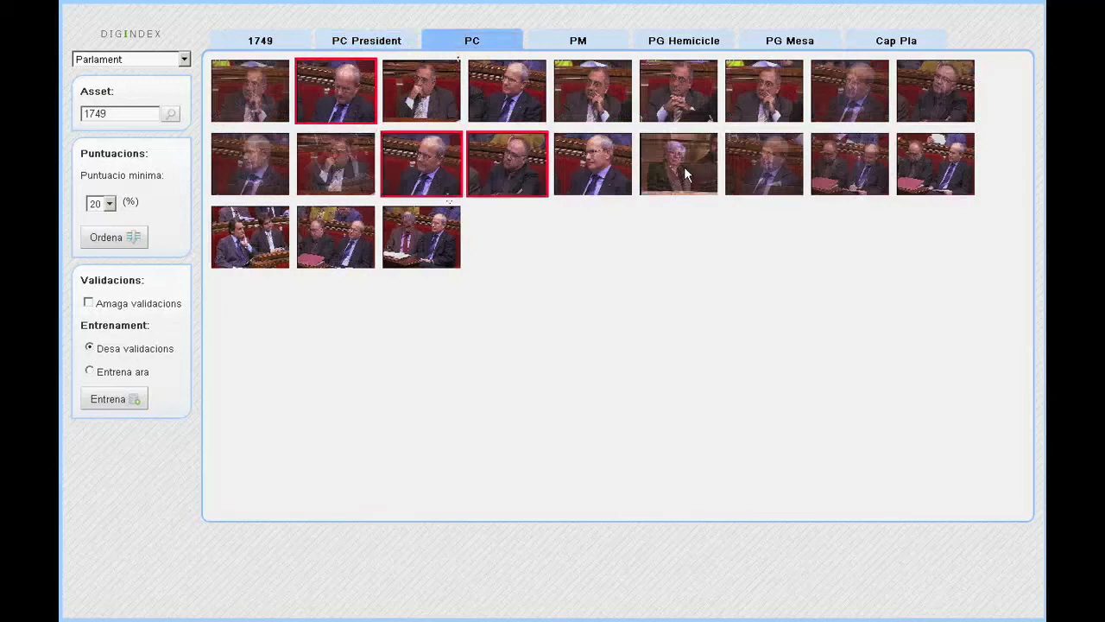
left_click(684, 175)
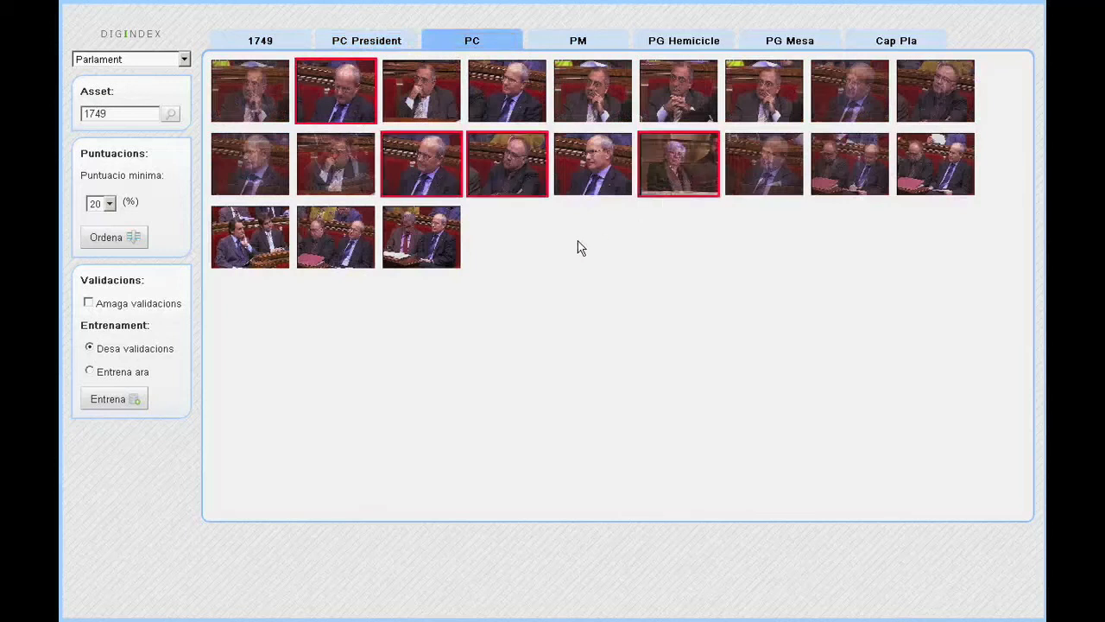
In the first row of PC keyframes, unmark the second keyframe and mark the fifth one instead
left_click(341, 94)
left_click(404, 104)
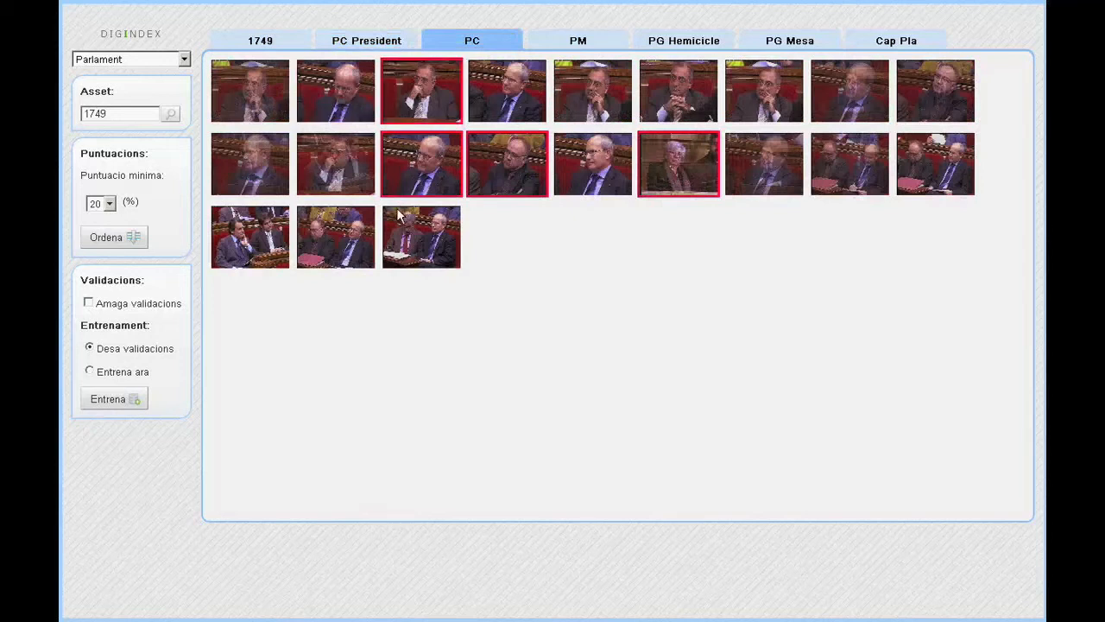
left_click(437, 101)
left_click(600, 103)
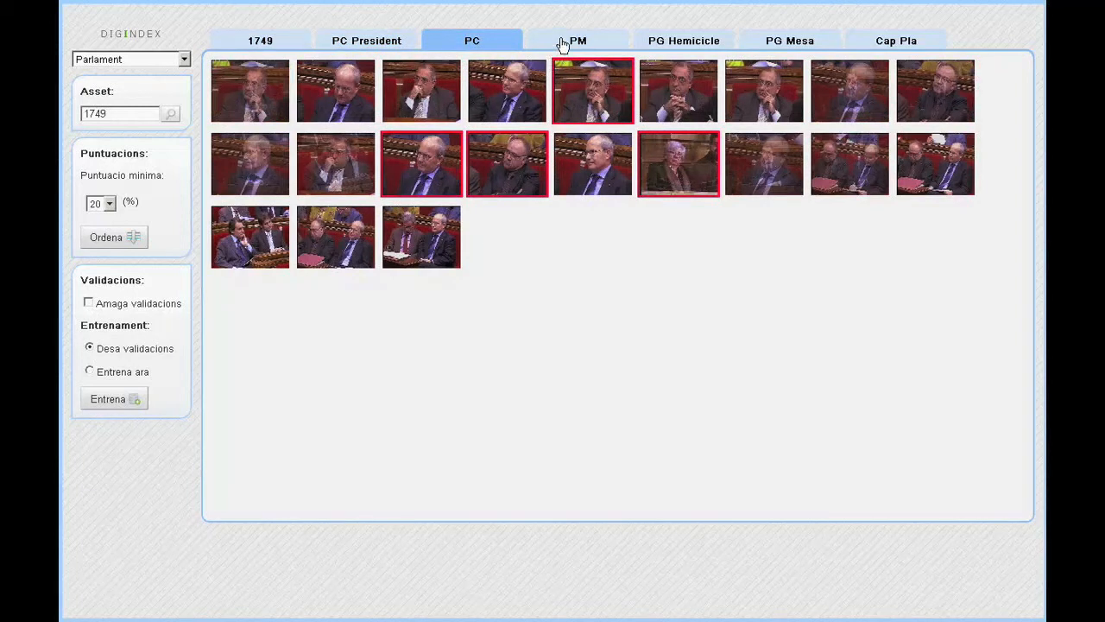
In the PM category, mark the keyframe of the speaker holding up a sheet of paper
left_click(566, 42)
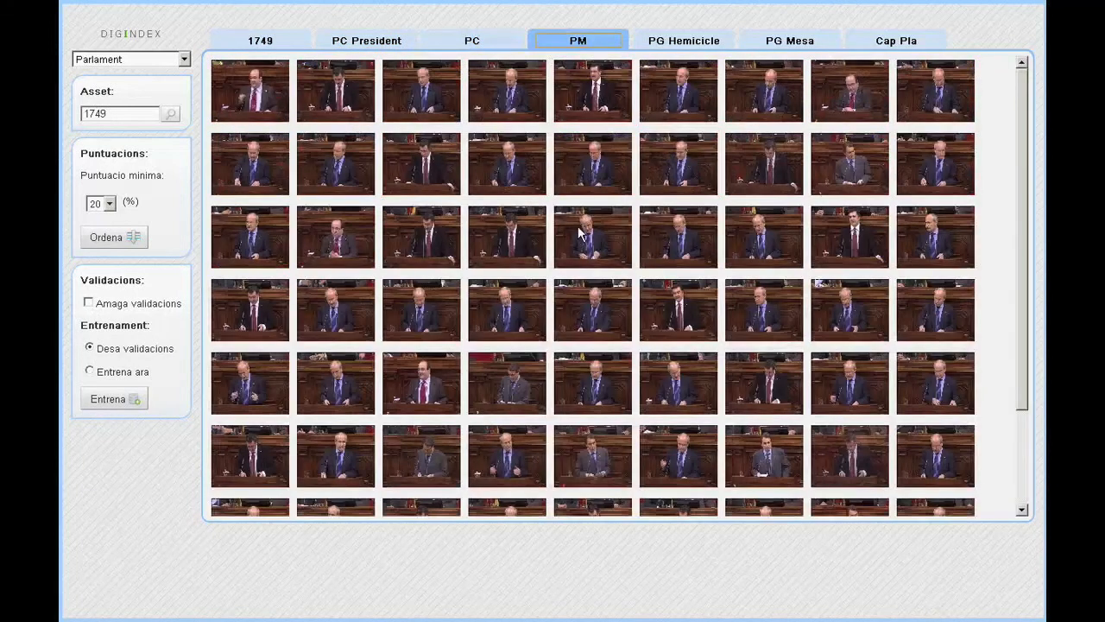
scroll(580, 233, "down", 3)
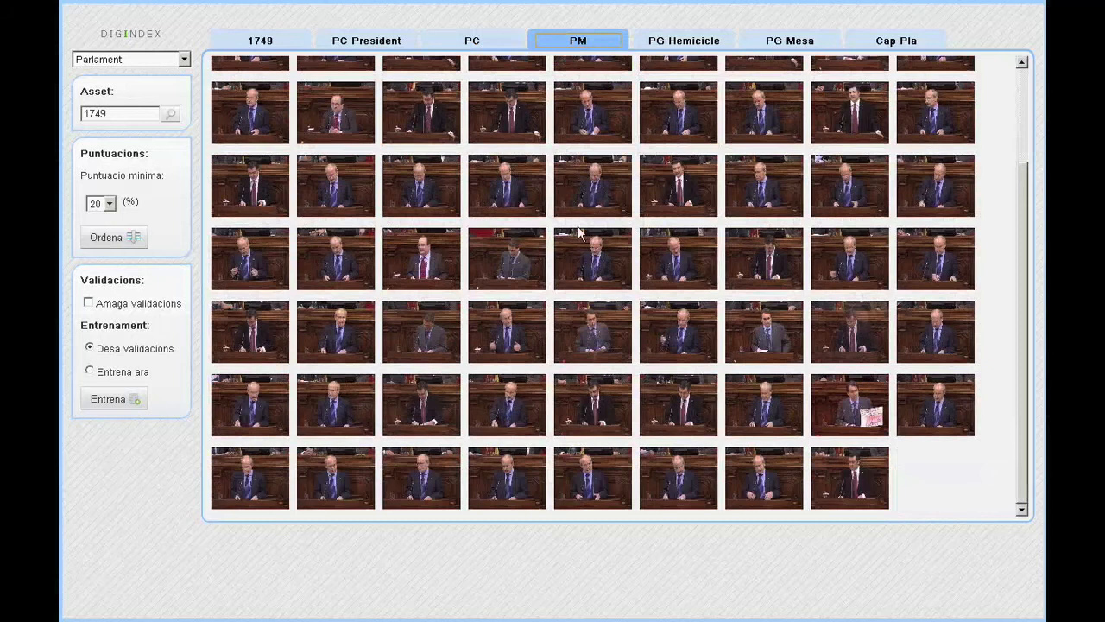
left_click(864, 403)
scroll(664, 447, "up", 1)
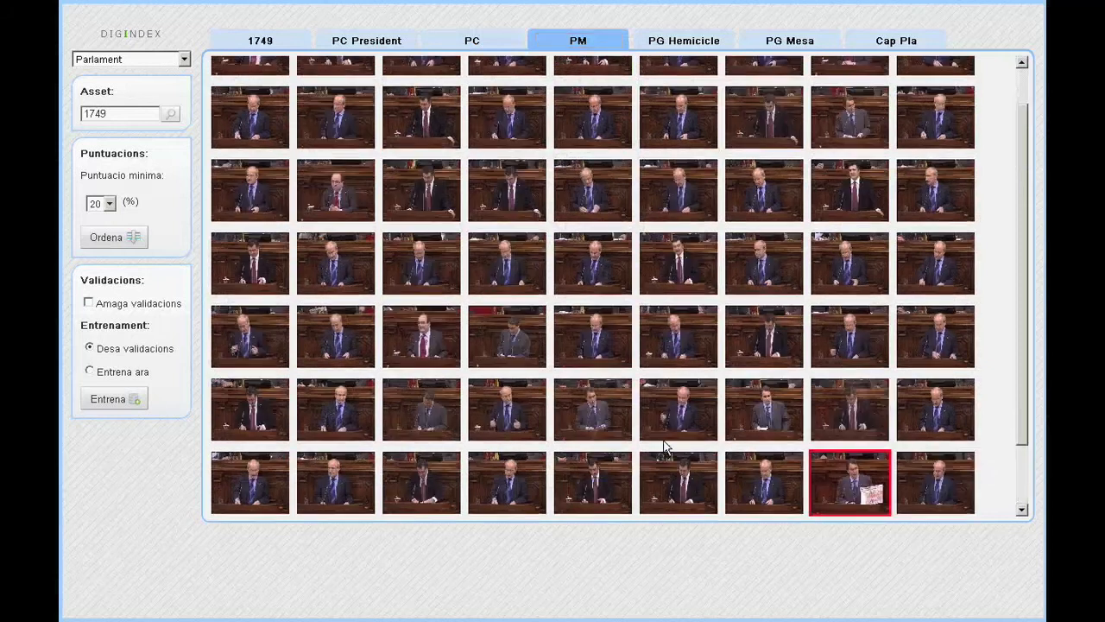
scroll(664, 447, "up", 1)
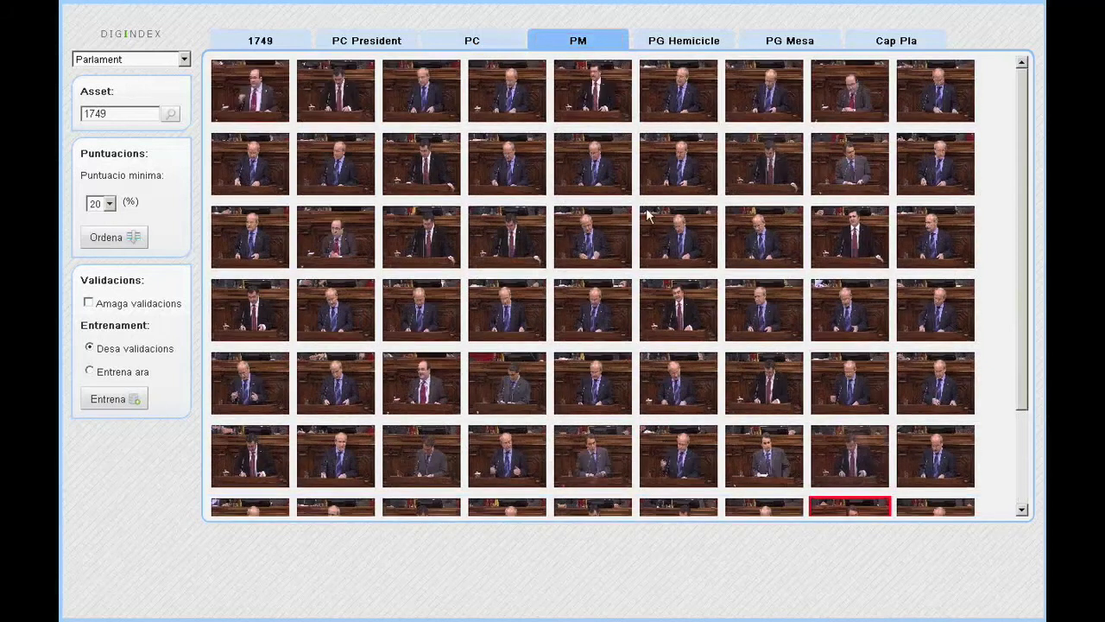
Review the validated keyframes of the PG Hemicicle, PG Mesa and Cap Pla categories
left_click(689, 45)
left_click(799, 44)
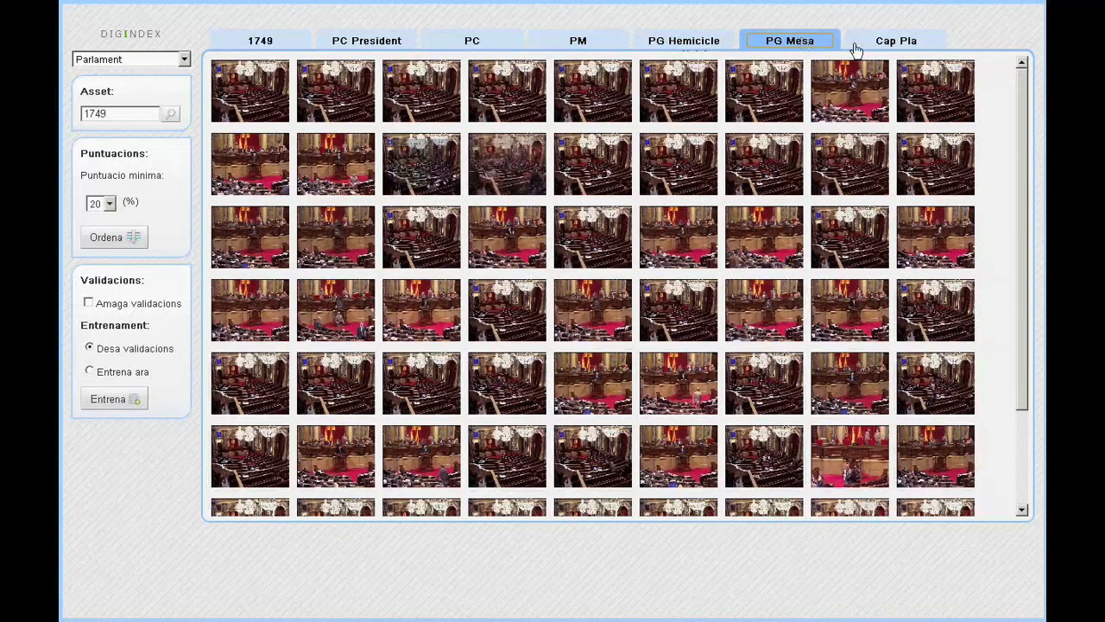
left_click(880, 42)
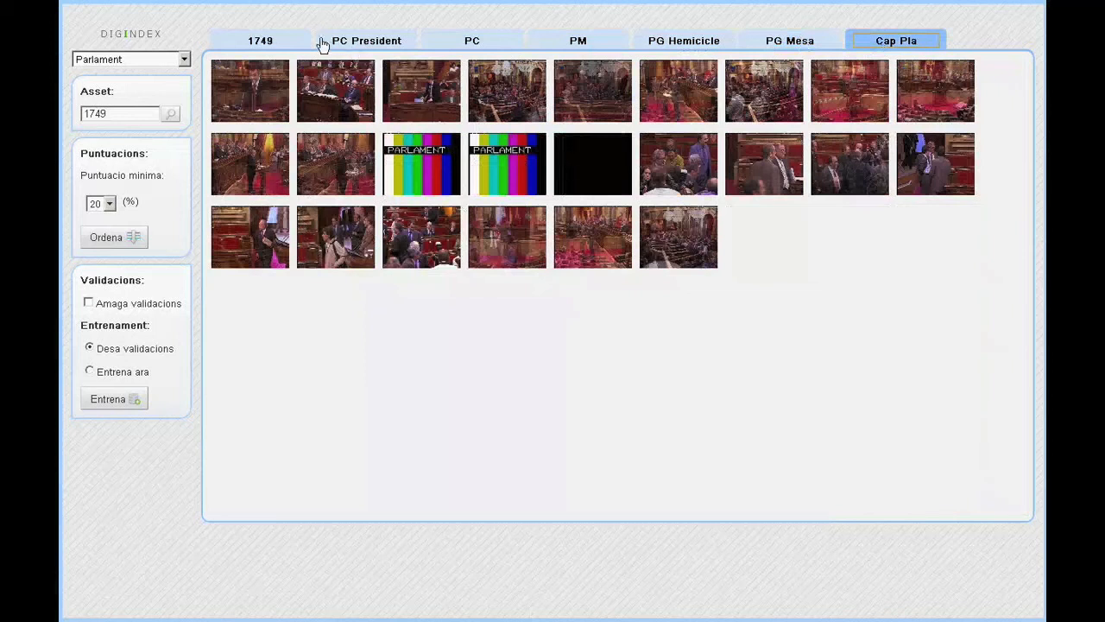
Return to the overview of asset 1749 and set the training option to Entrena ara
left_click(277, 39)
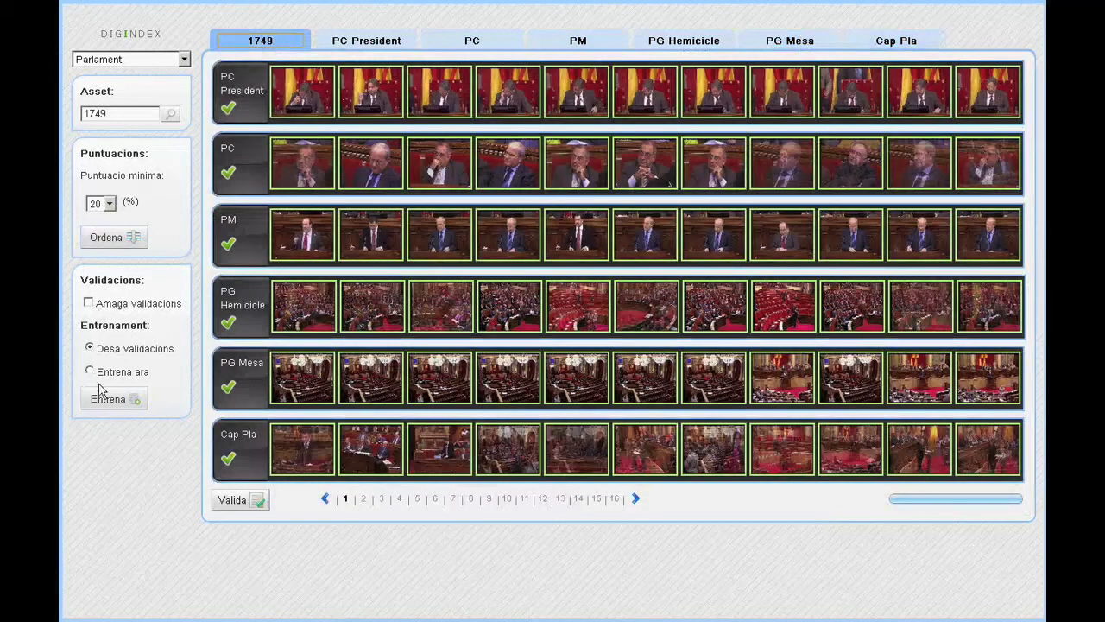
left_click(90, 371)
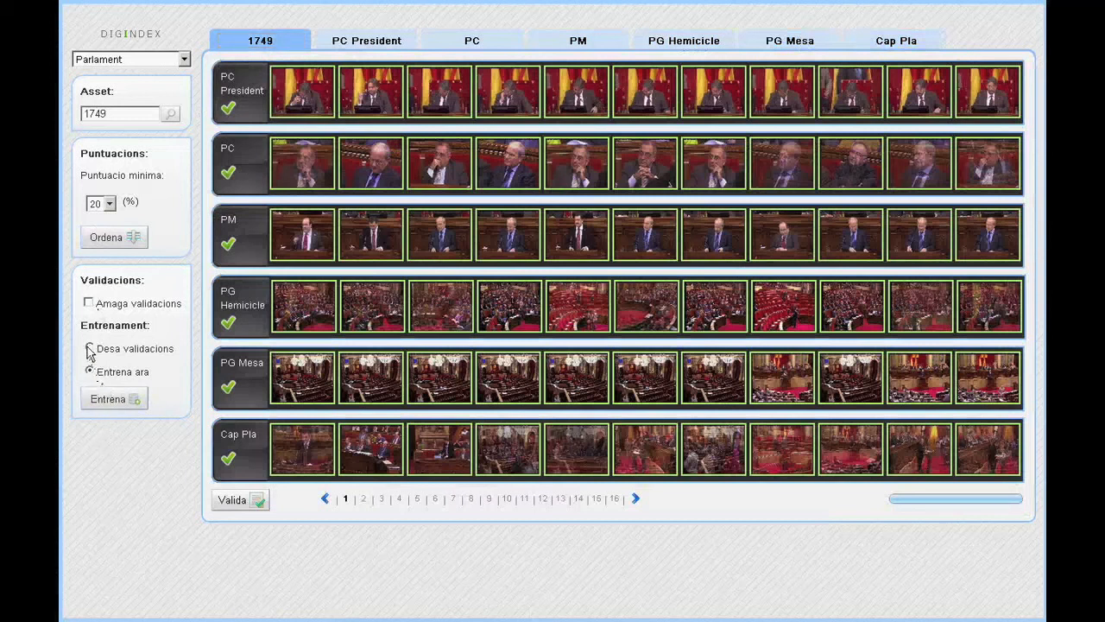